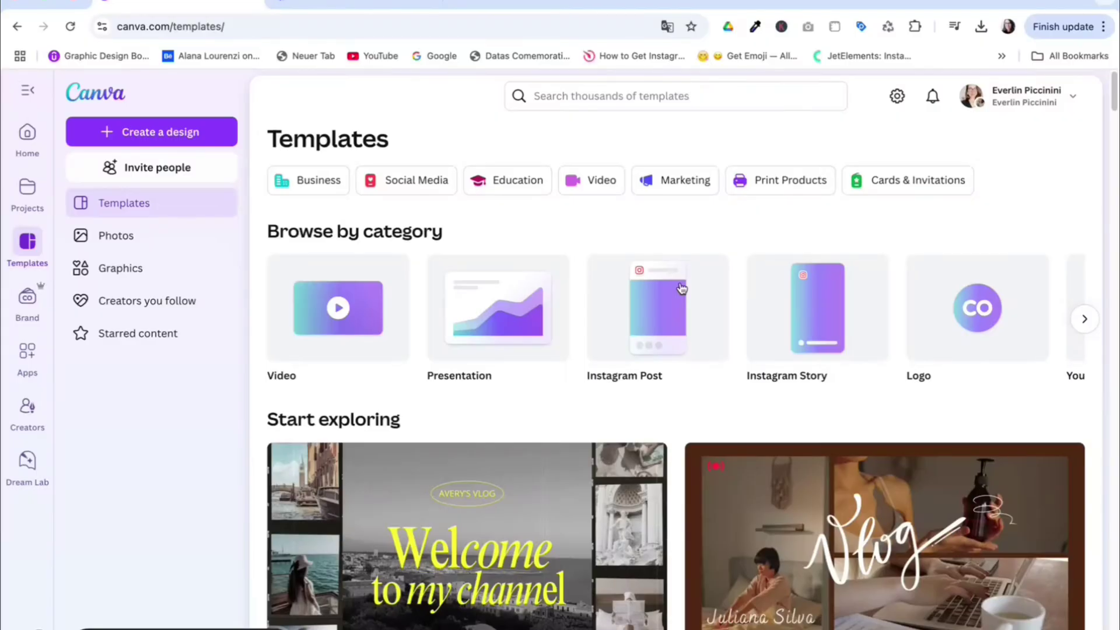
- Create a new blank Presentation (16:9) design by searching 'present'
{"action": "left_click", "coordinate": [131, 132]}
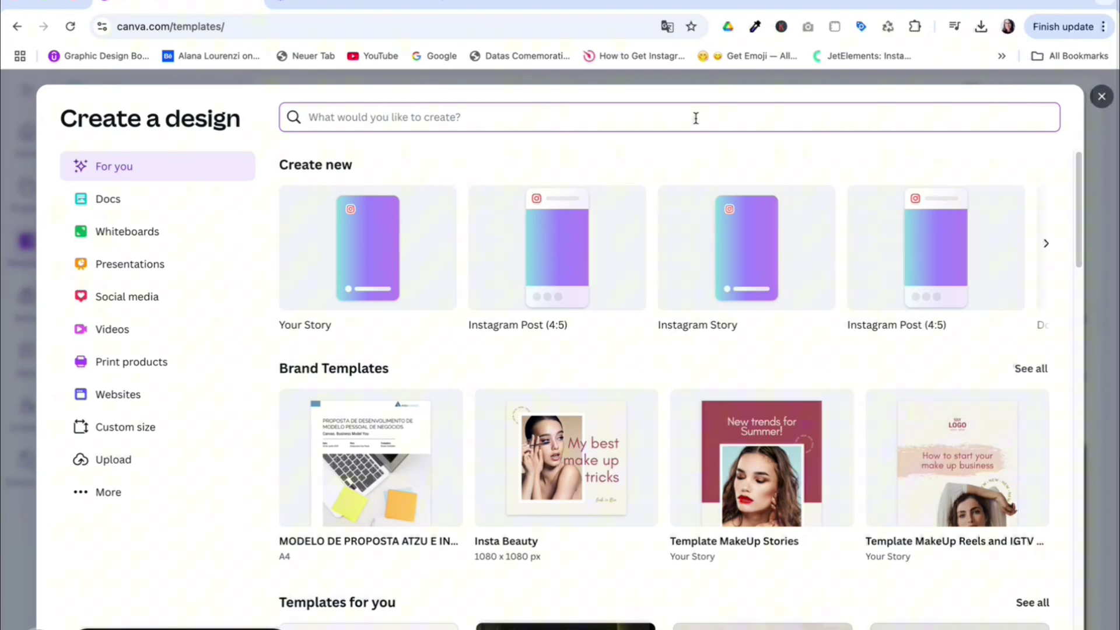
{"action": "type", "text": "present"}
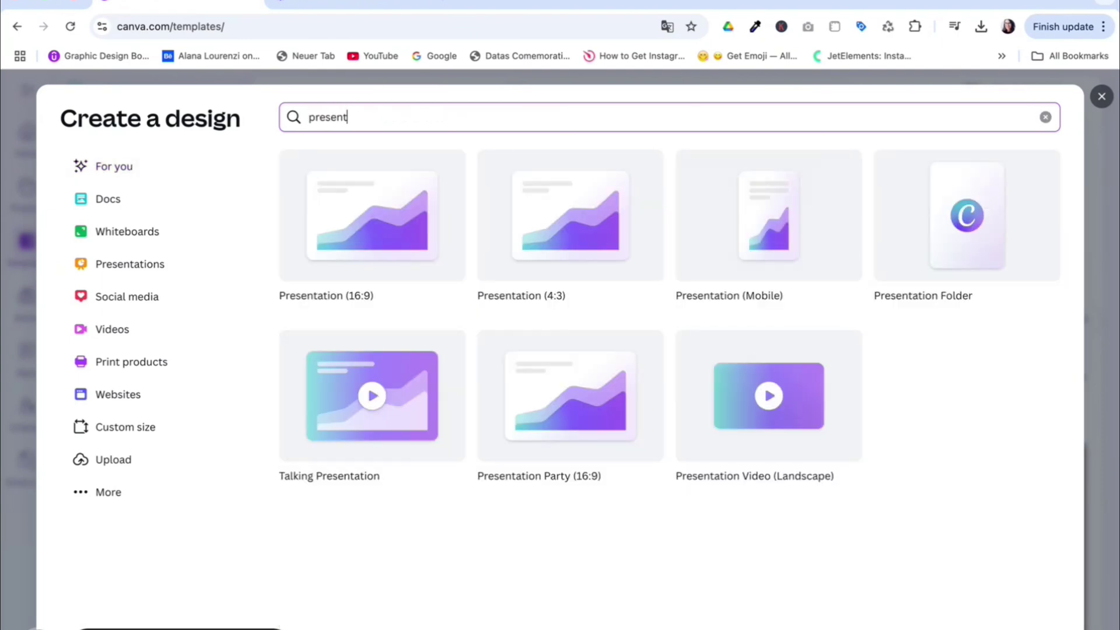
{"action": "left_click", "coordinate": [388, 216]}
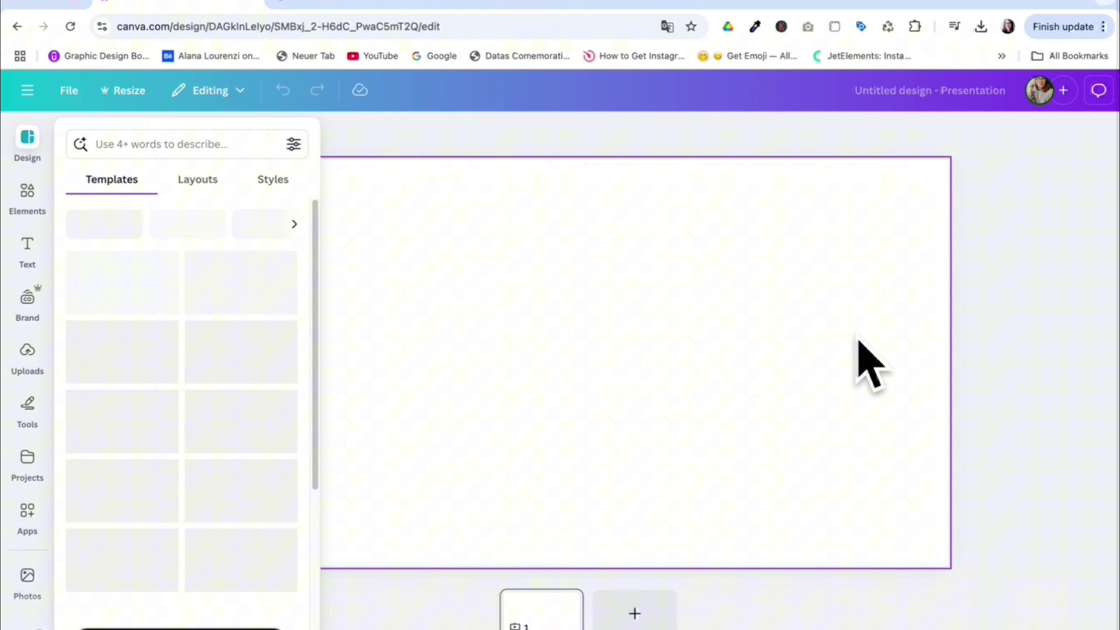
- Add the pastel holographic gradient photo from the 'modern gradient' Photos results to the slide
{"action": "left_click", "coordinate": [988, 328]}
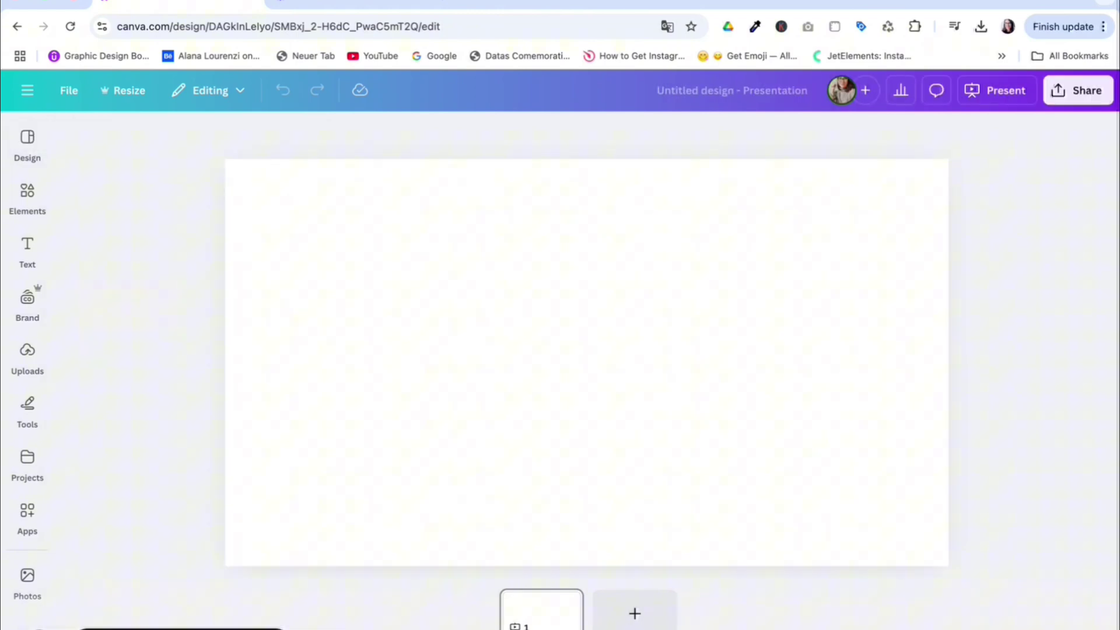
{"action": "left_click", "coordinate": [27, 204]}
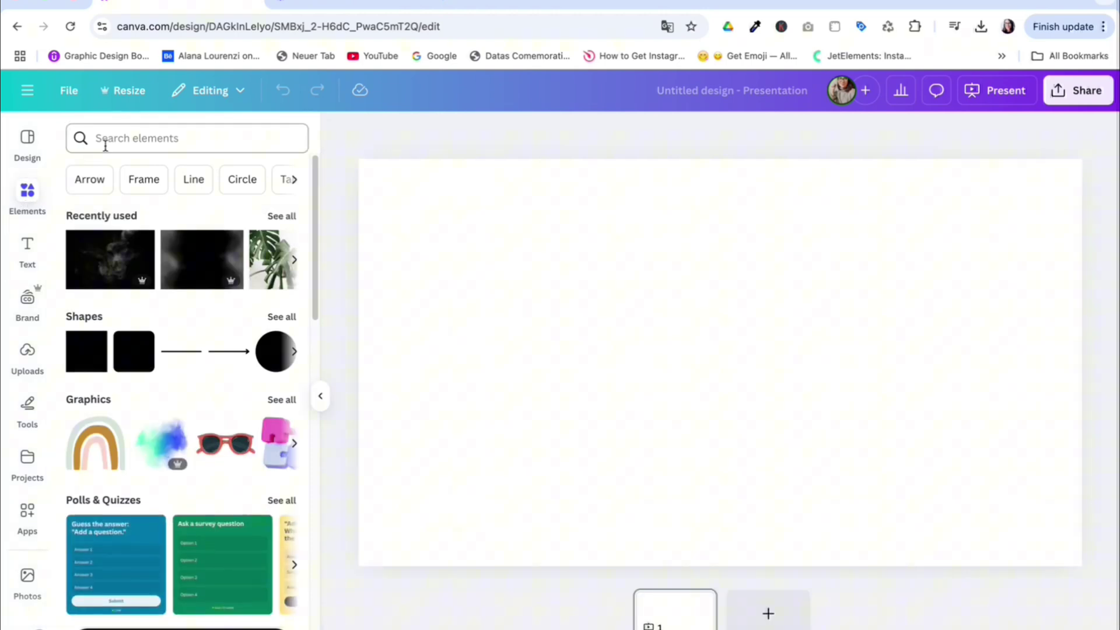
{"action": "left_click", "coordinate": [106, 145]}
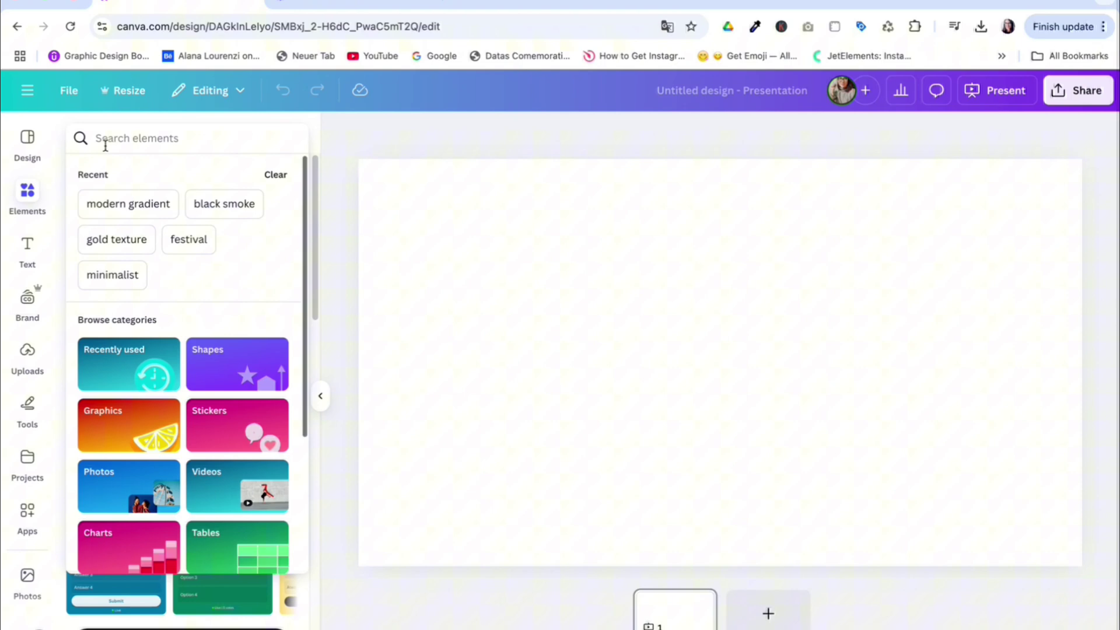
{"action": "left_click", "coordinate": [139, 205]}
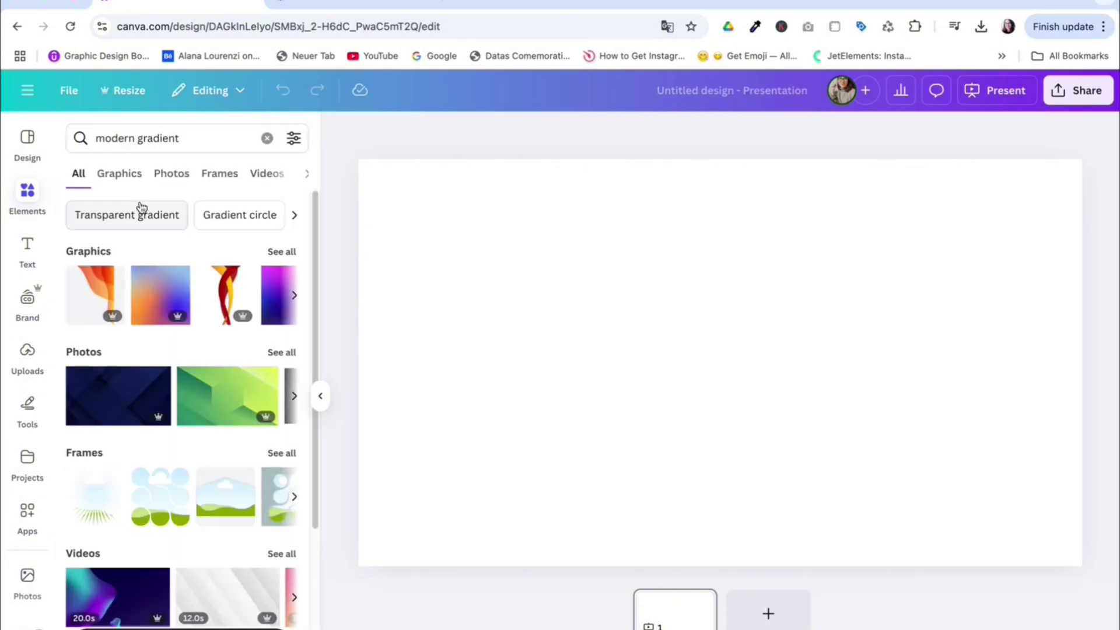
{"action": "left_click", "coordinate": [173, 178]}
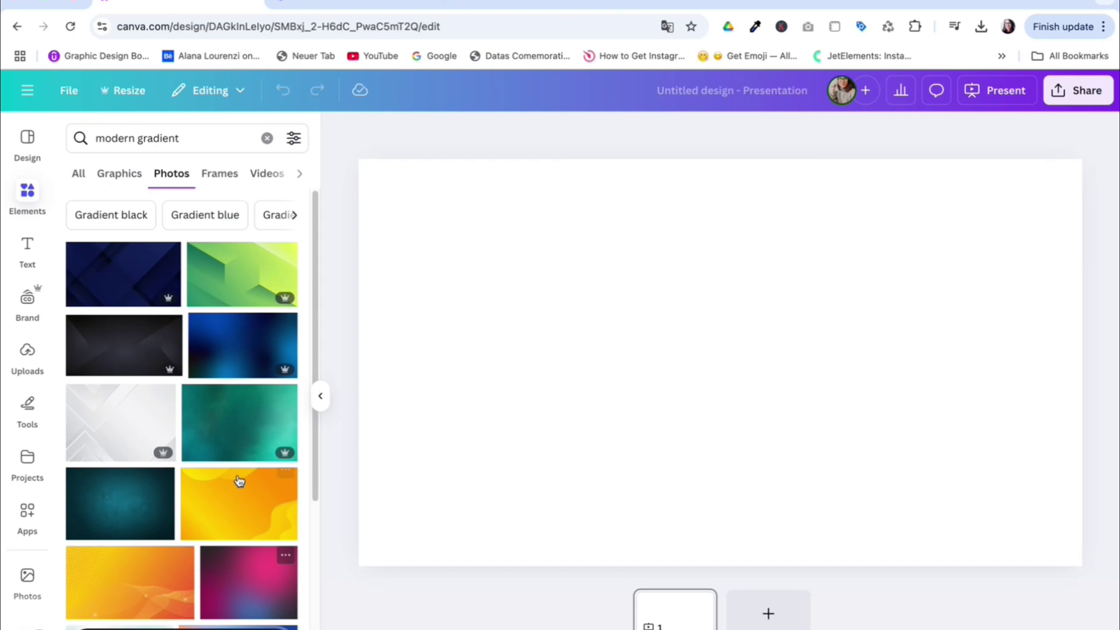
{"action": "scroll", "coordinate": [191, 467], "scroll_direction": "down", "scroll_amount": 2}
{"action": "scroll", "coordinate": [191, 467], "scroll_direction": "down", "scroll_amount": 4}
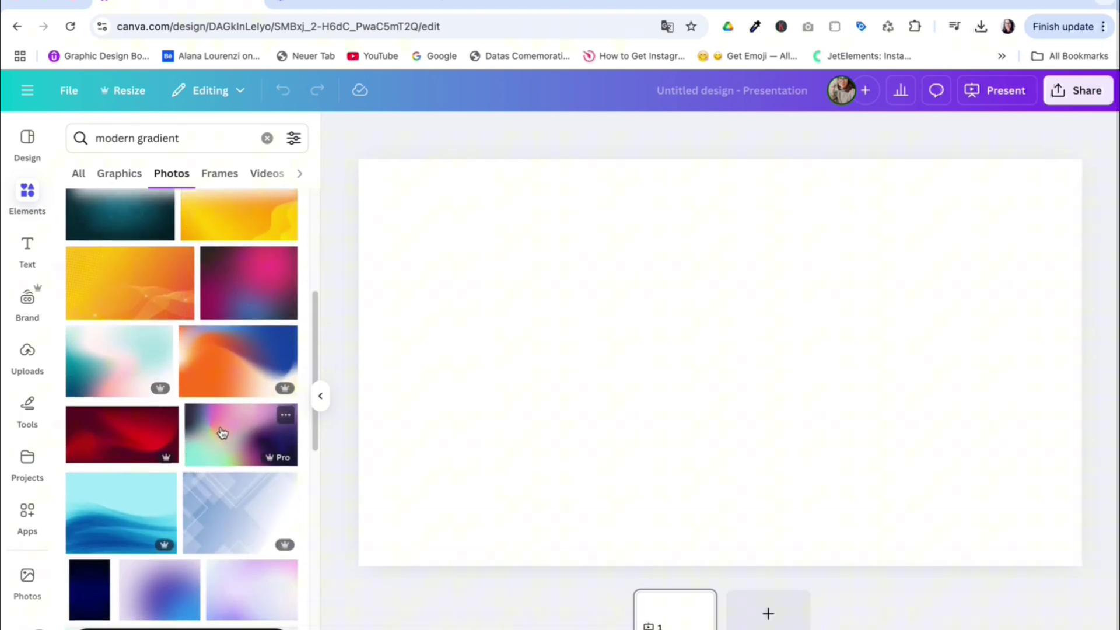
{"action": "left_click", "coordinate": [221, 446]}
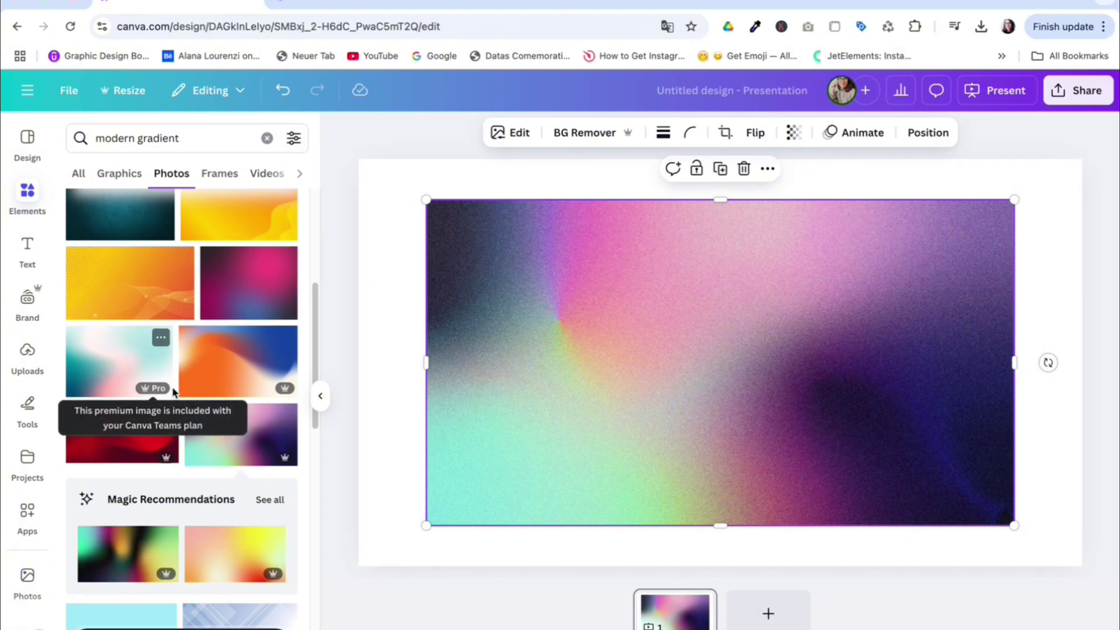
- Filter the modern gradient photo results to Free images only
{"action": "left_click", "coordinate": [293, 138]}
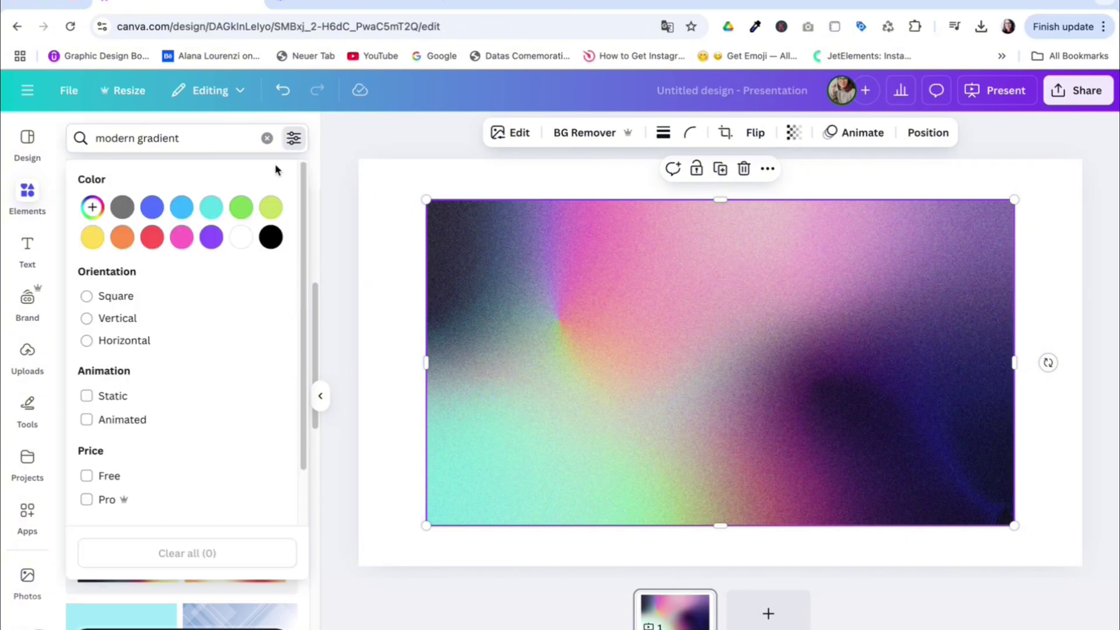
{"action": "left_click", "coordinate": [87, 476]}
{"action": "left_click", "coordinate": [314, 315]}
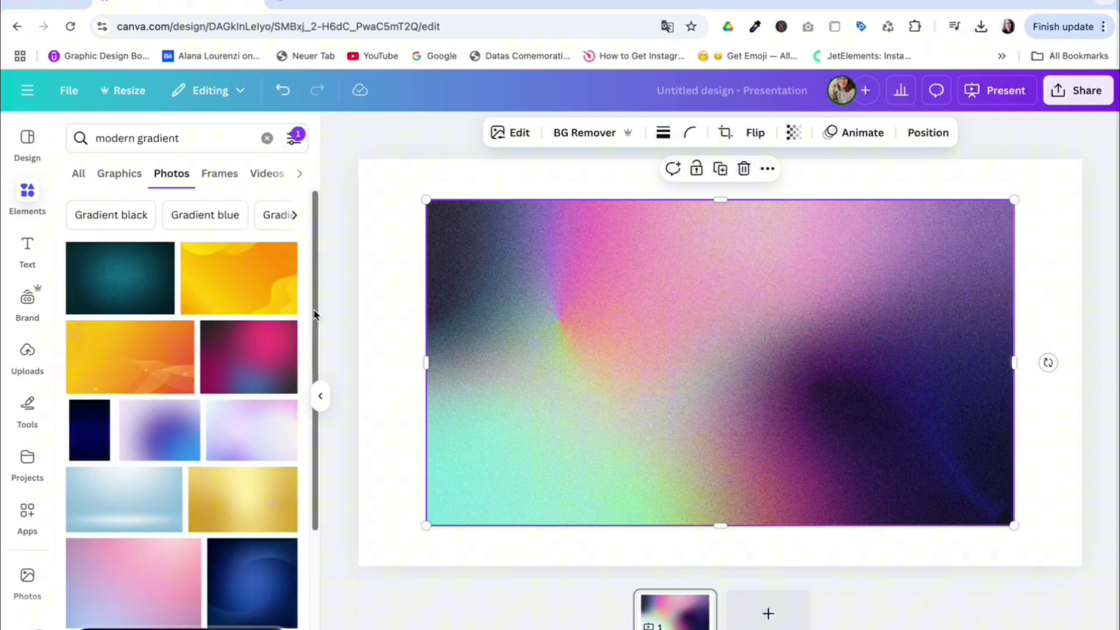
{"action": "scroll", "coordinate": [230, 440], "scroll_direction": "down", "scroll_amount": 5}
{"action": "scroll", "coordinate": [232, 438], "scroll_direction": "down", "scroll_amount": 7}
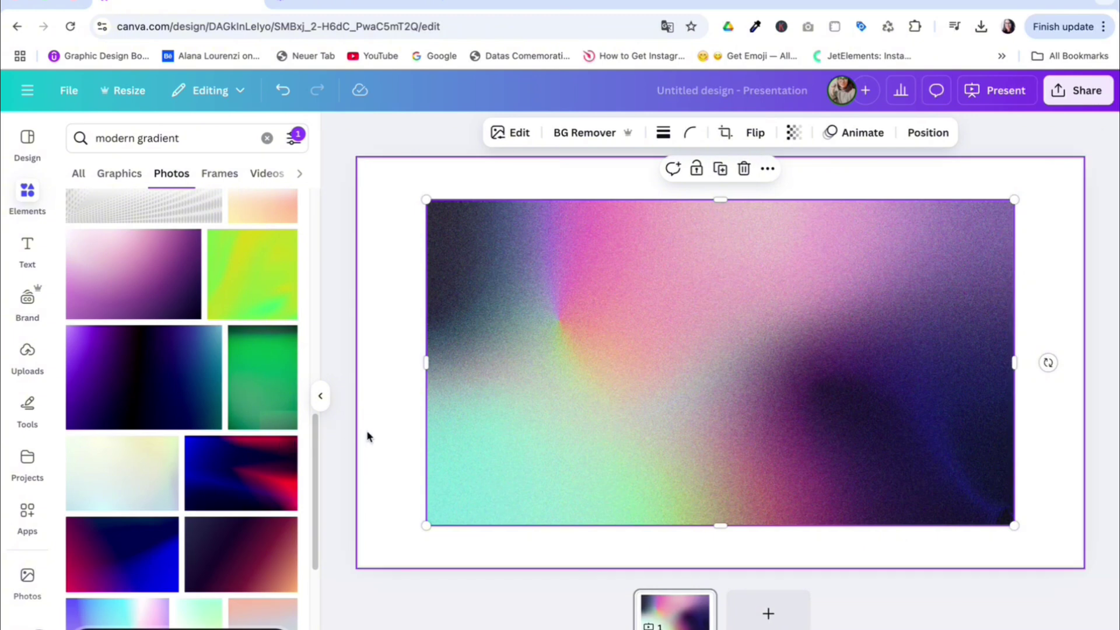
- Launch the FontFrame app found by searching 'font' in Apps
{"action": "left_click", "coordinate": [25, 513]}
{"action": "left_click", "coordinate": [138, 140]}
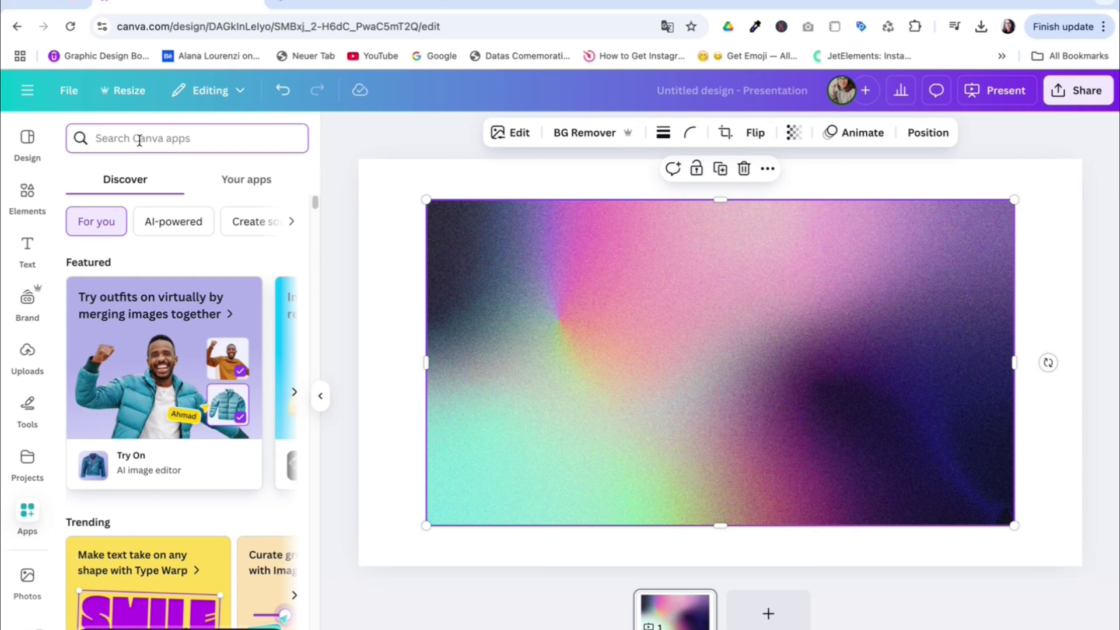
{"action": "type", "text": "font"}
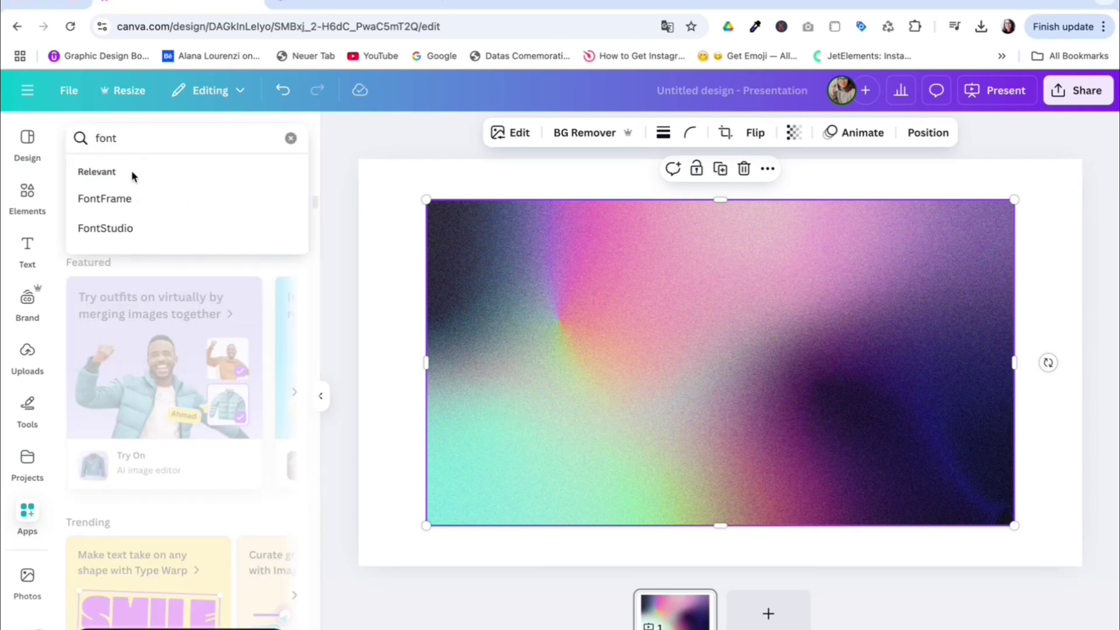
{"action": "left_click", "coordinate": [134, 203]}
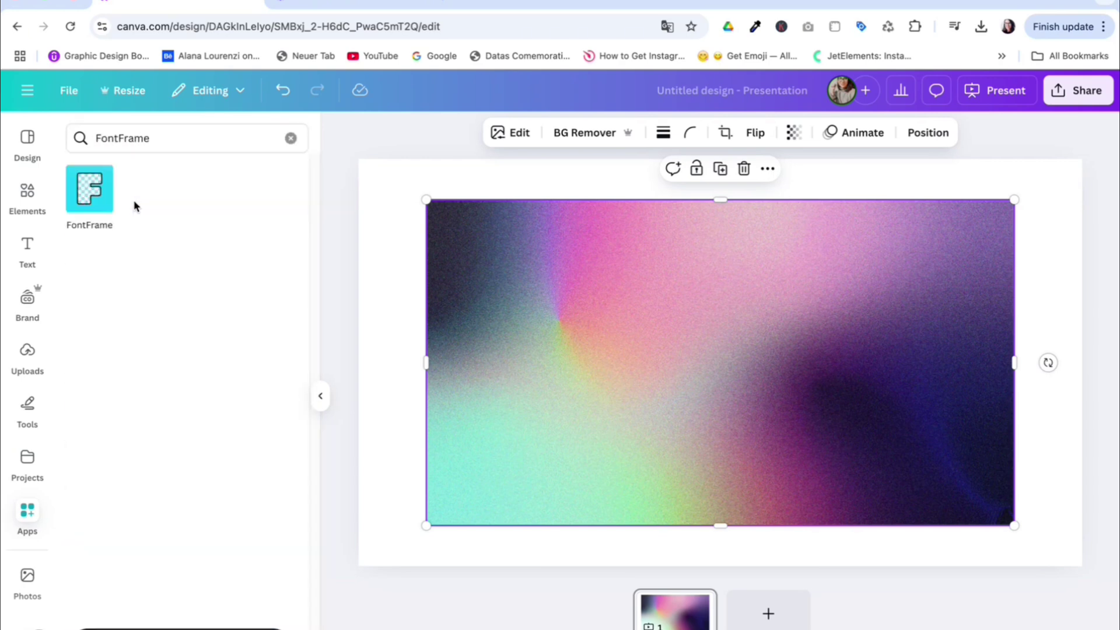
{"action": "left_click", "coordinate": [90, 195]}
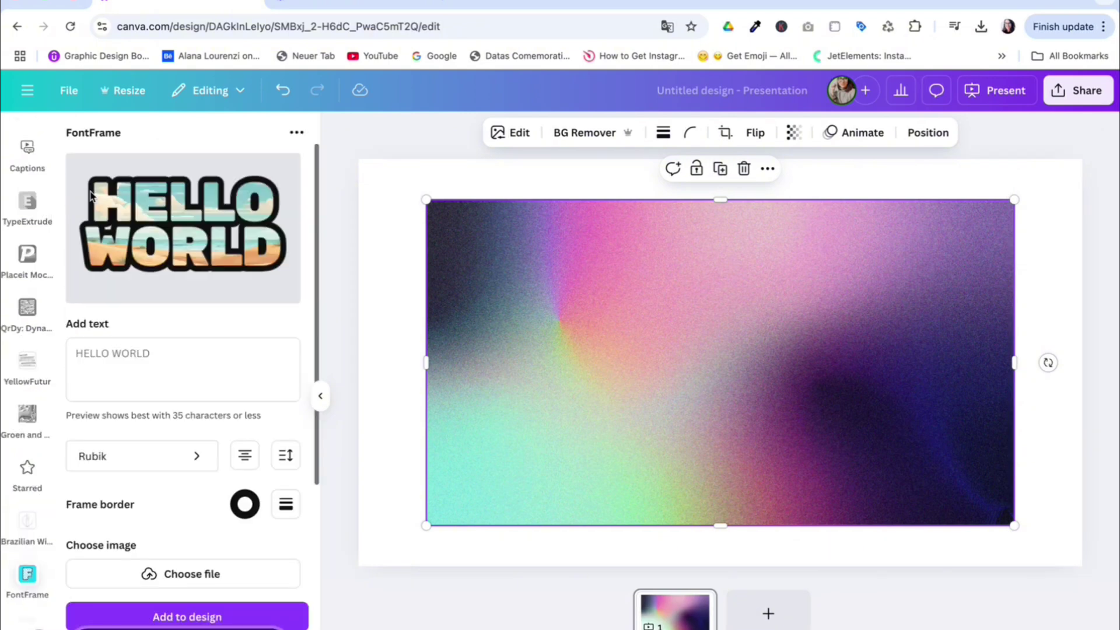
- Enter 'TEXTURE' as the FontFrame text, replacing the mistyped 'texte'
{"action": "left_click", "coordinate": [142, 357]}
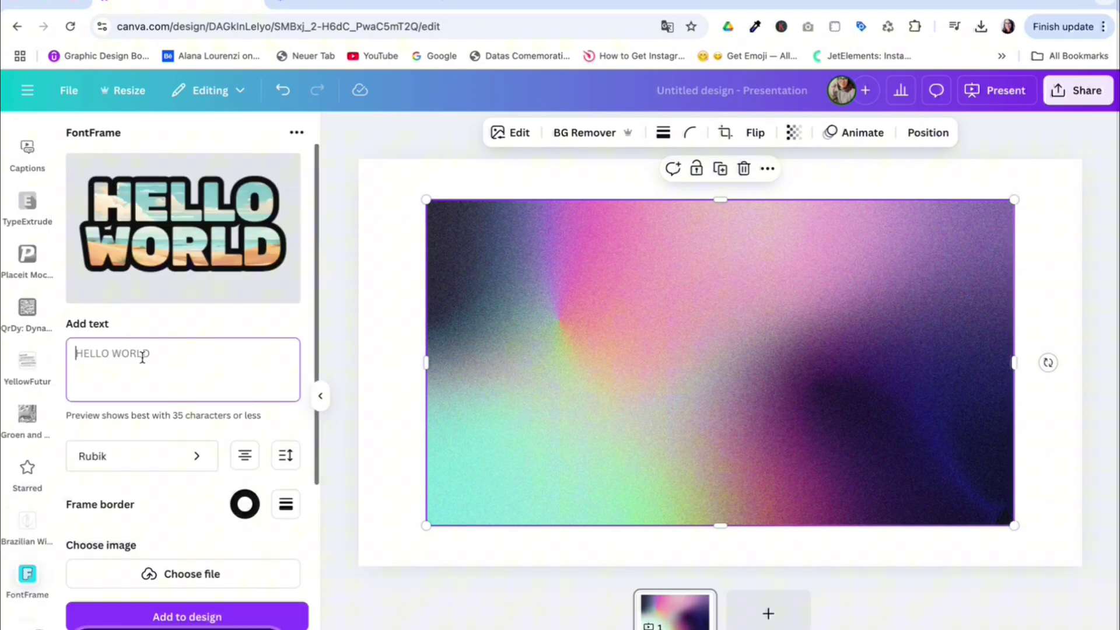
{"action": "type", "text": "texte"}
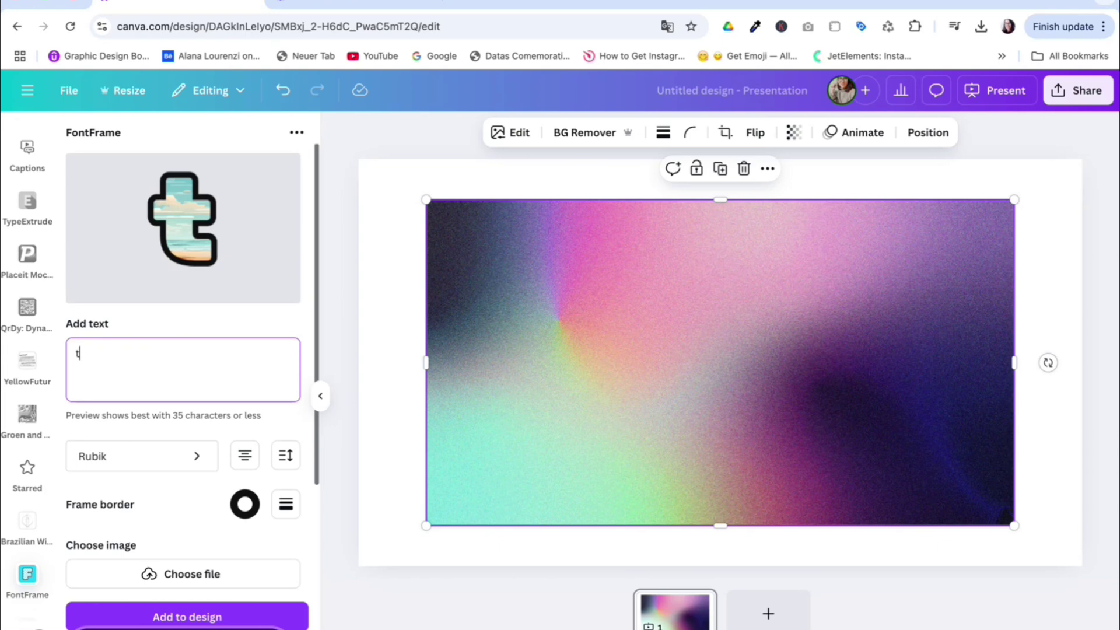
{"action": "key", "text": "BackSpace"}
{"action": "key", "text": "BackSpace"}
{"action": "key", "text": "BackSpace"}
{"action": "key", "text": "BackSpace"}
{"action": "key", "text": "BackSpace"}
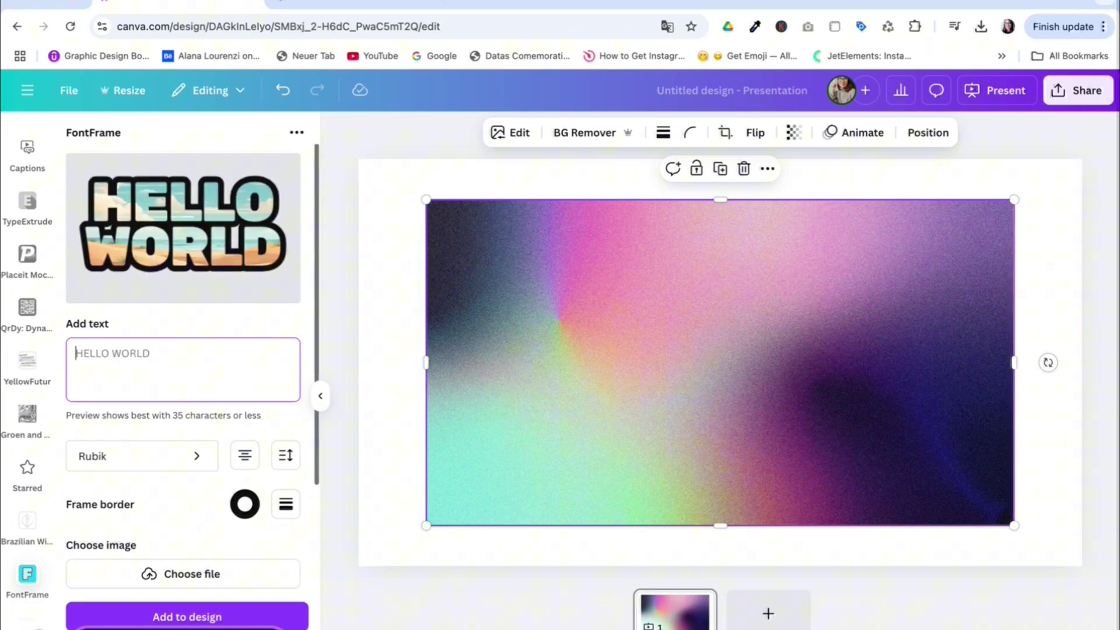
{"action": "type", "text": "TEX"}
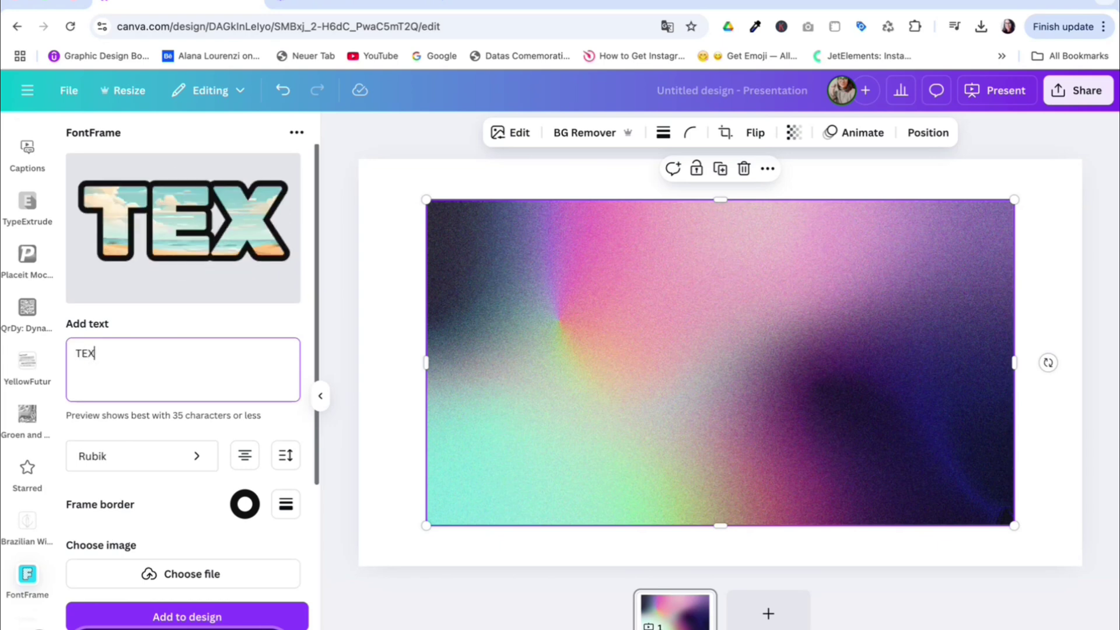
{"action": "type", "text": "TURE"}
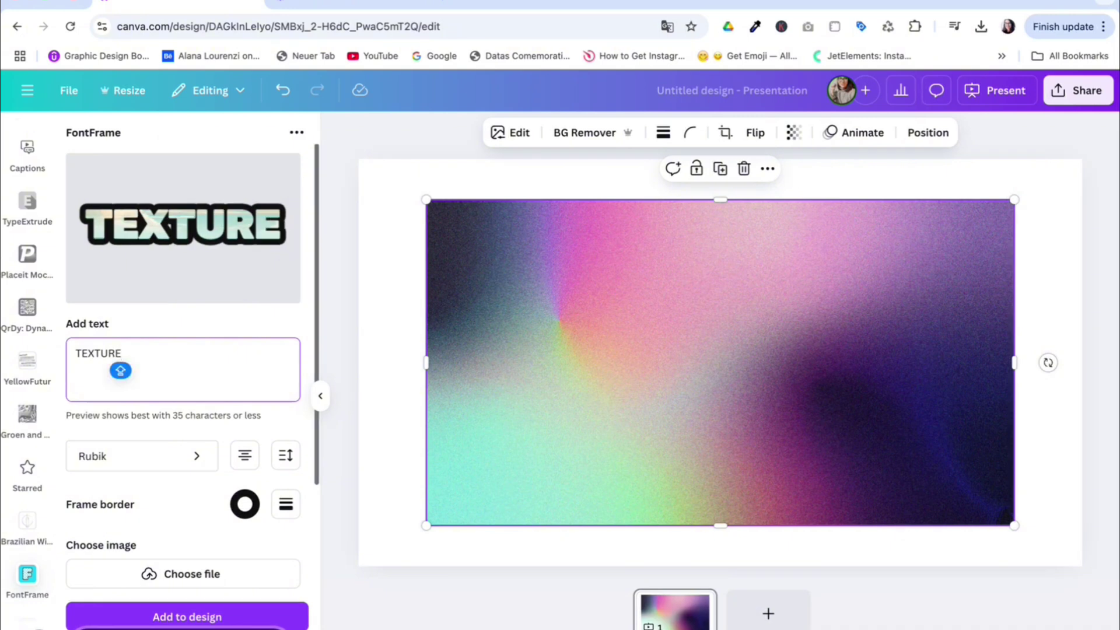
- Set the FontFrame text font to Montserrat and the frame border weight to 0
{"action": "left_click", "coordinate": [137, 455]}
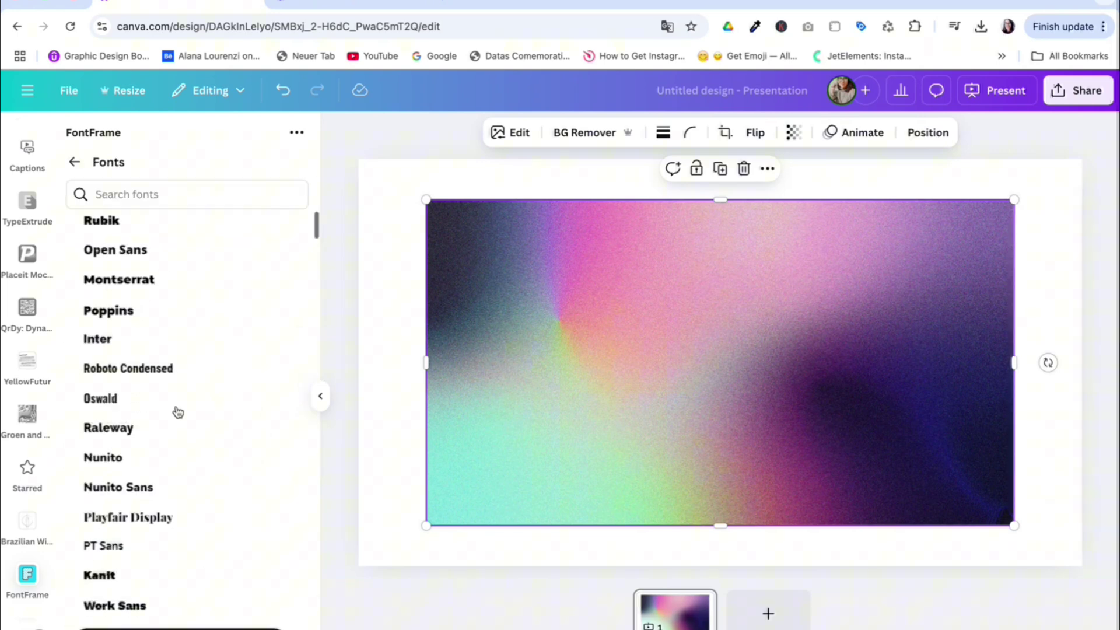
{"action": "scroll", "coordinate": [175, 413], "scroll_direction": "down", "scroll_amount": 8}
{"action": "scroll", "coordinate": [178, 412], "scroll_direction": "down", "scroll_amount": 10}
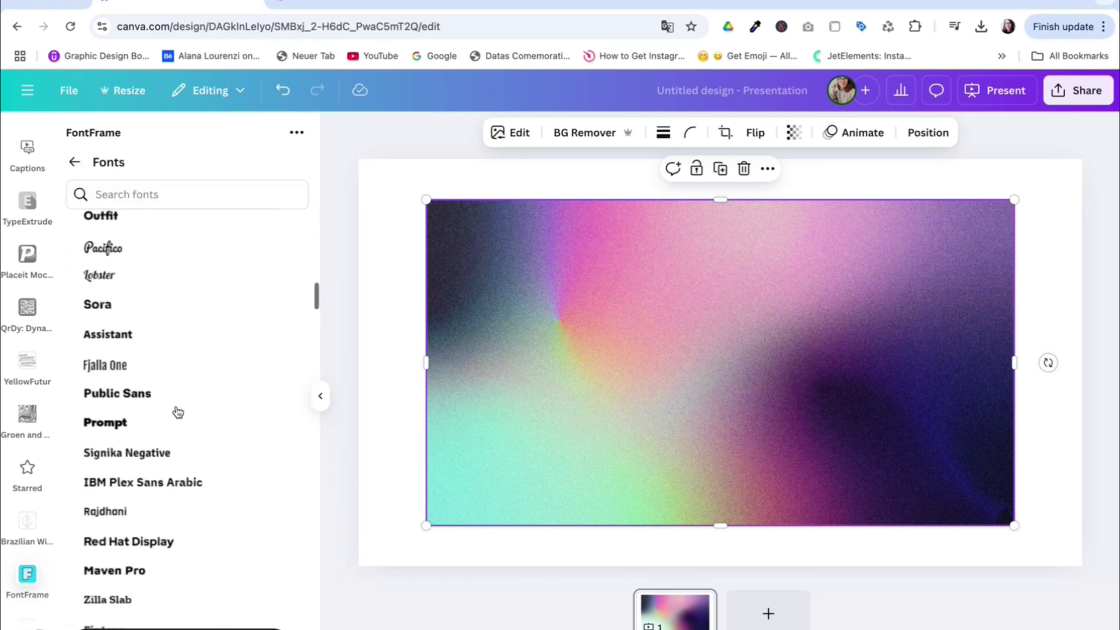
{"action": "scroll", "coordinate": [178, 413], "scroll_direction": "up", "scroll_amount": 8}
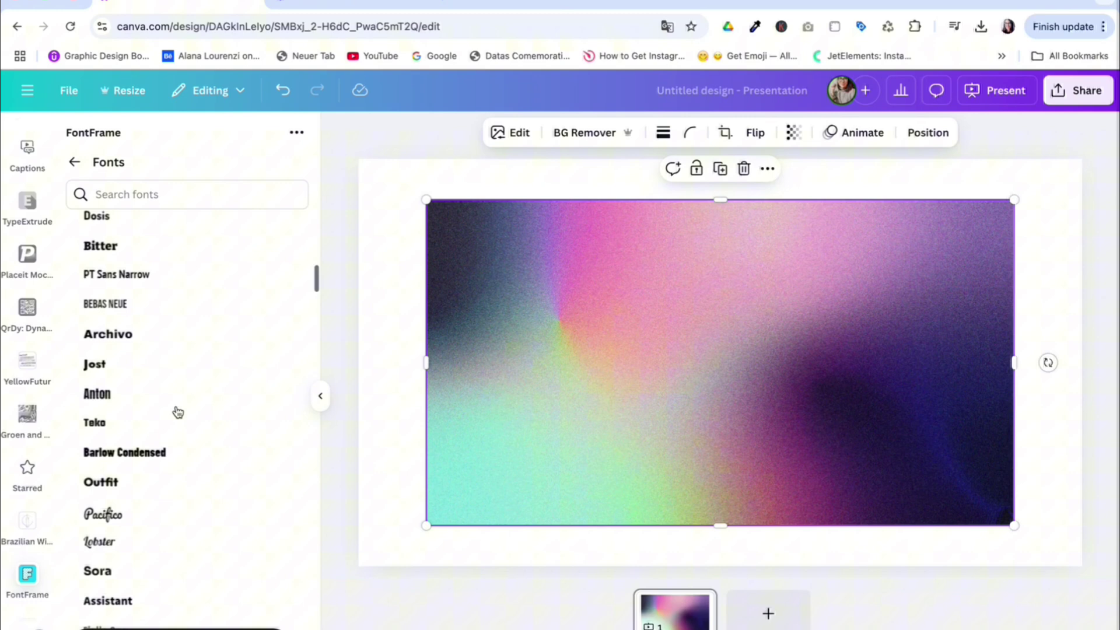
{"action": "scroll", "coordinate": [182, 402], "scroll_direction": "up", "scroll_amount": 8}
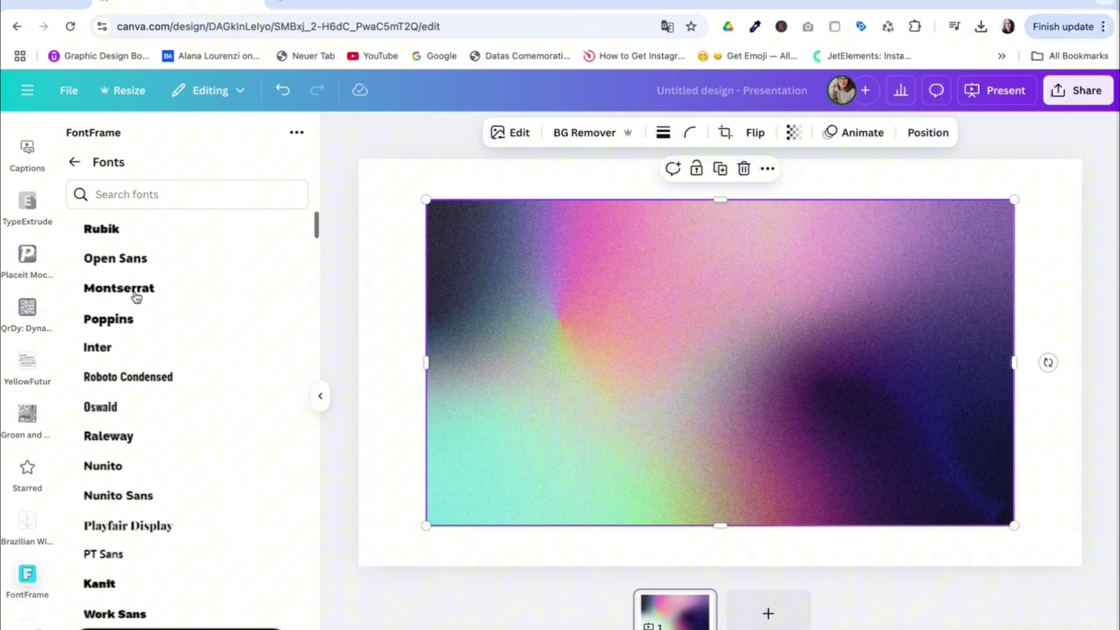
{"action": "left_click", "coordinate": [135, 289]}
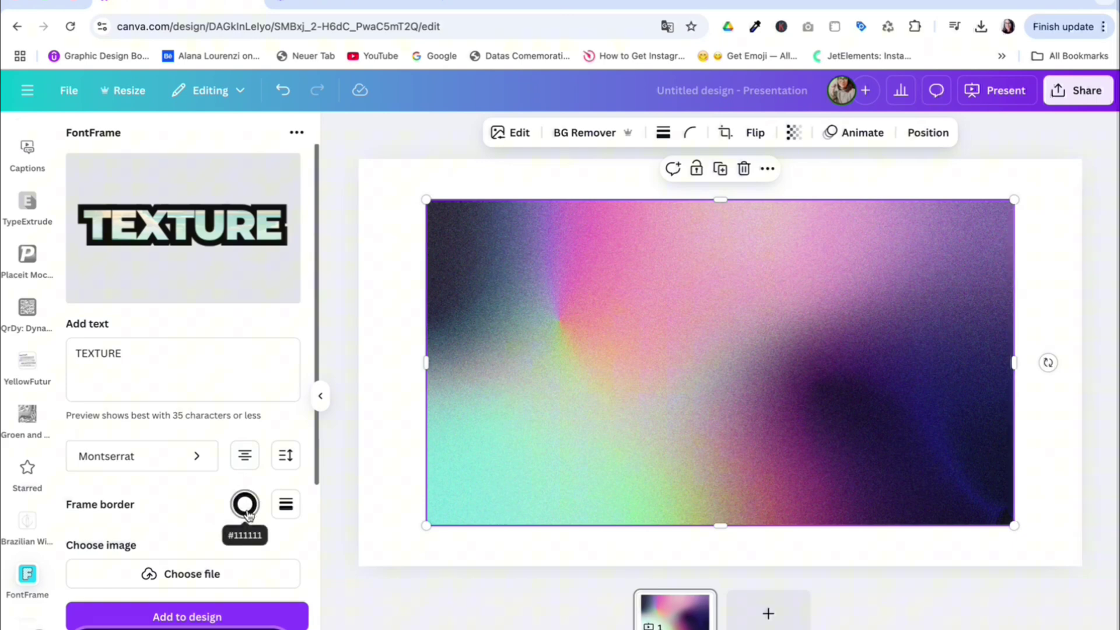
{"action": "left_click", "coordinate": [282, 508]}
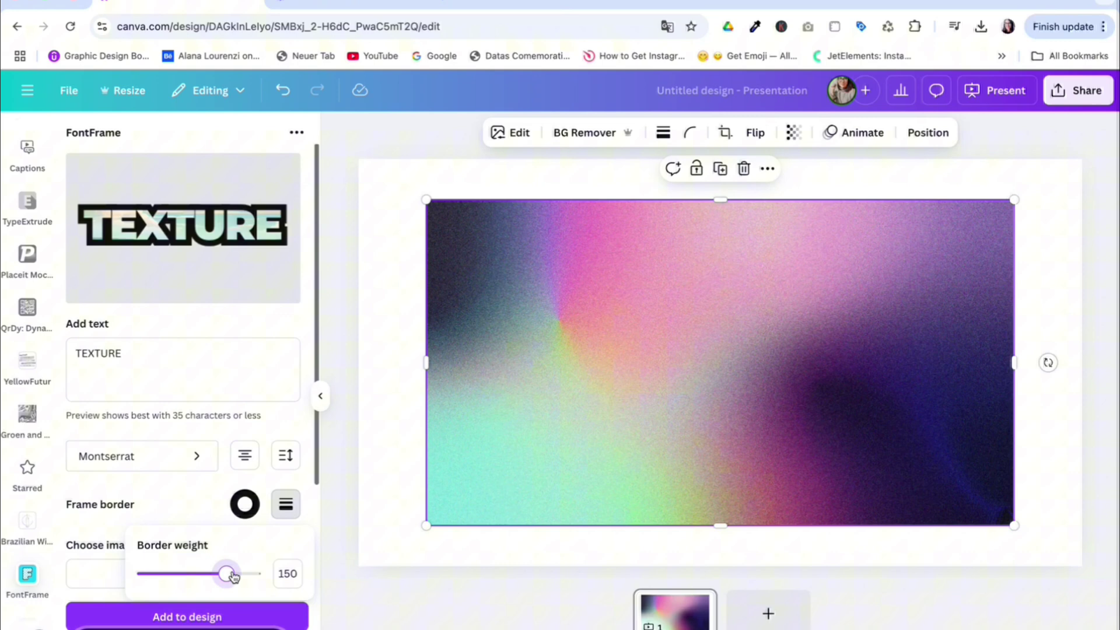
{"action": "left_click_drag", "start_coordinate": [227, 574], "coordinate": [111, 565]}
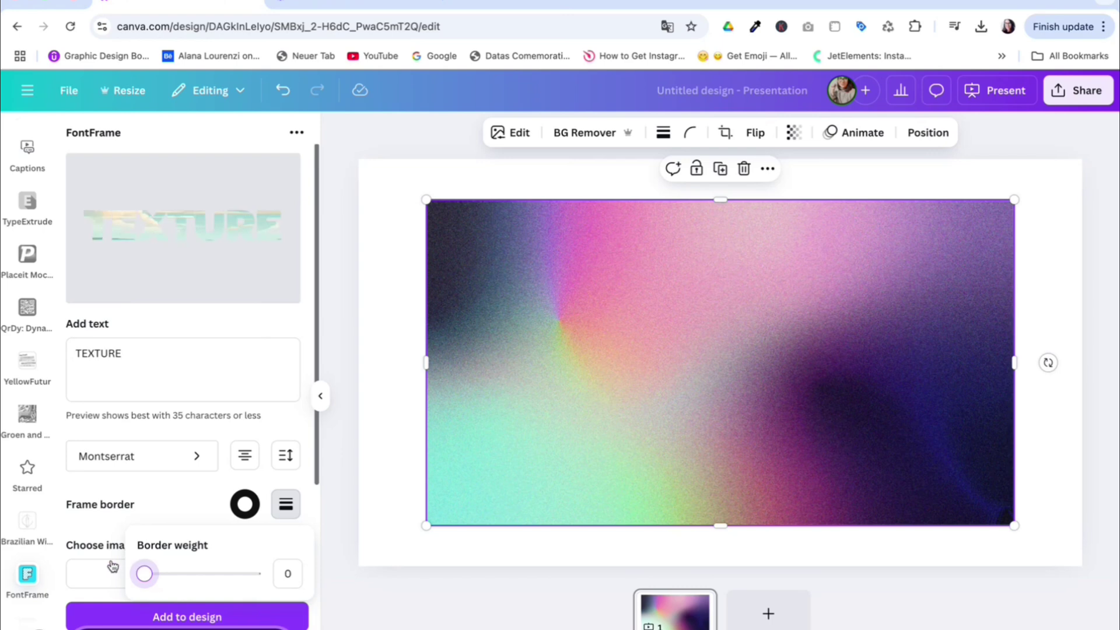
- Set the TEXTURE letter spacing to -30, keeping line spacing at 1
{"action": "left_click", "coordinate": [192, 429]}
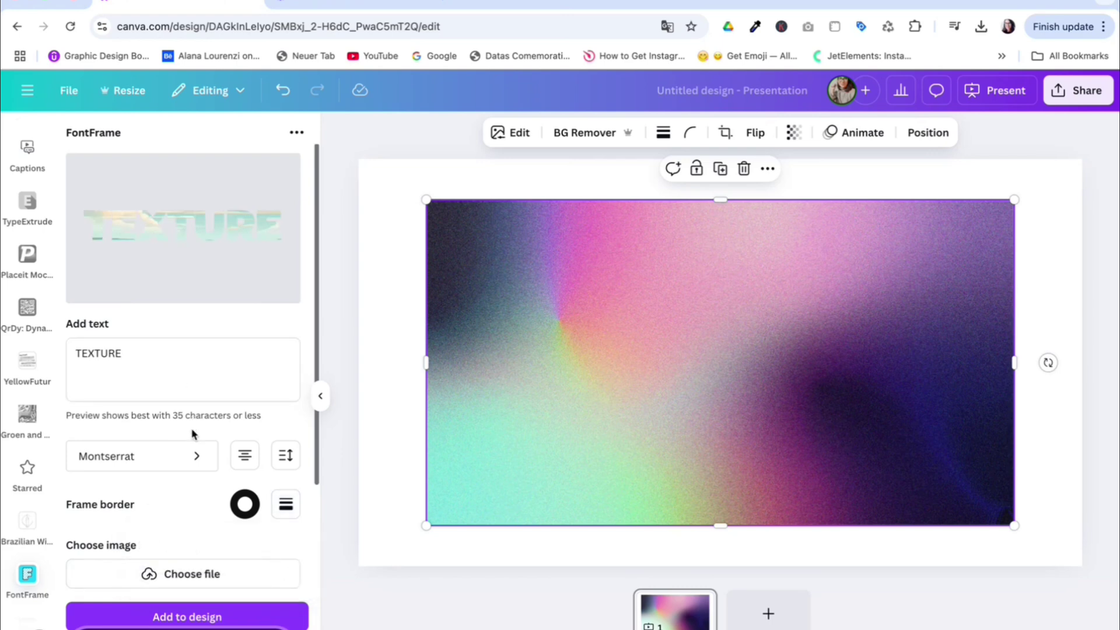
{"action": "scroll", "coordinate": [192, 525], "scroll_direction": "down", "scroll_amount": 1}
{"action": "left_click", "coordinate": [285, 441]}
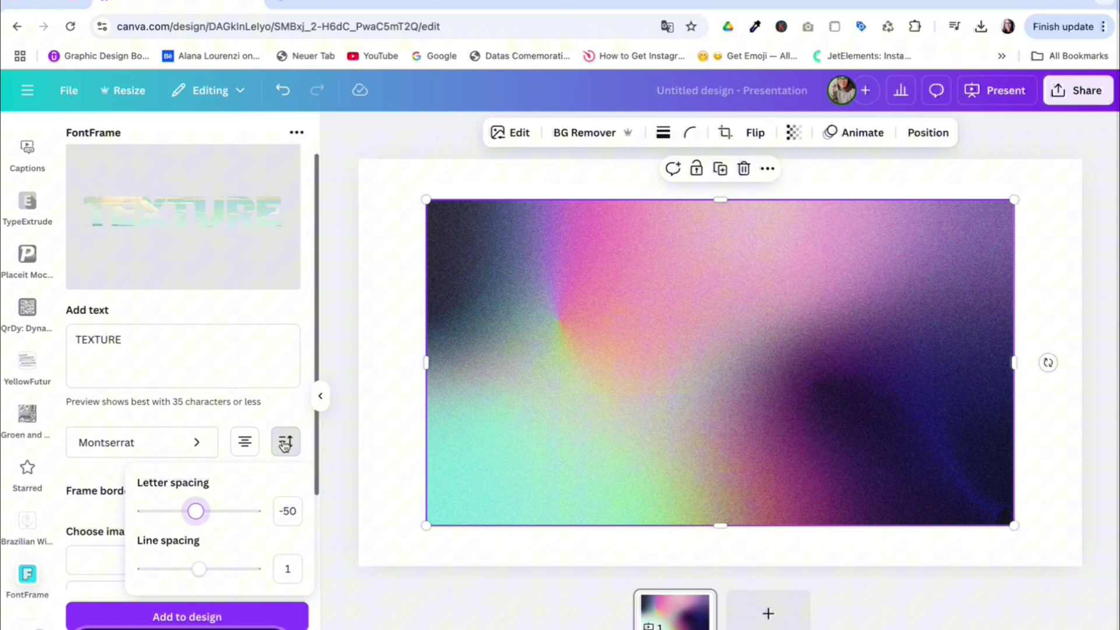
{"action": "left_click_drag", "start_coordinate": [197, 514], "coordinate": [198, 513]}
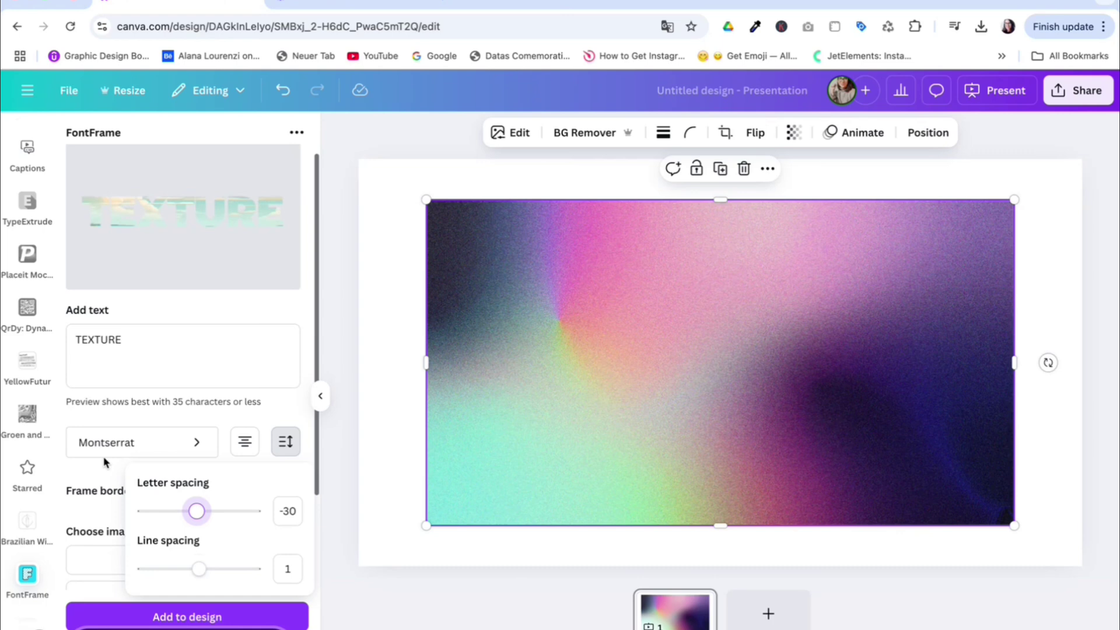
{"action": "left_click", "coordinate": [102, 471]}
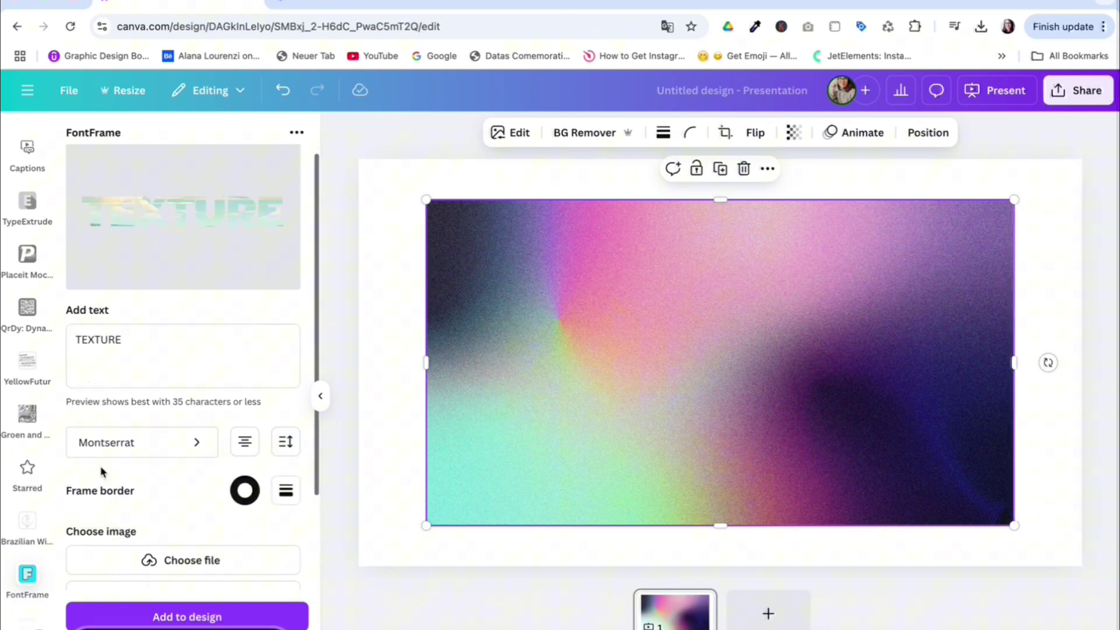
{"action": "scroll", "coordinate": [152, 463], "scroll_direction": "down", "scroll_amount": 1}
{"action": "scroll", "coordinate": [149, 463], "scroll_direction": "down", "scroll_amount": 5}
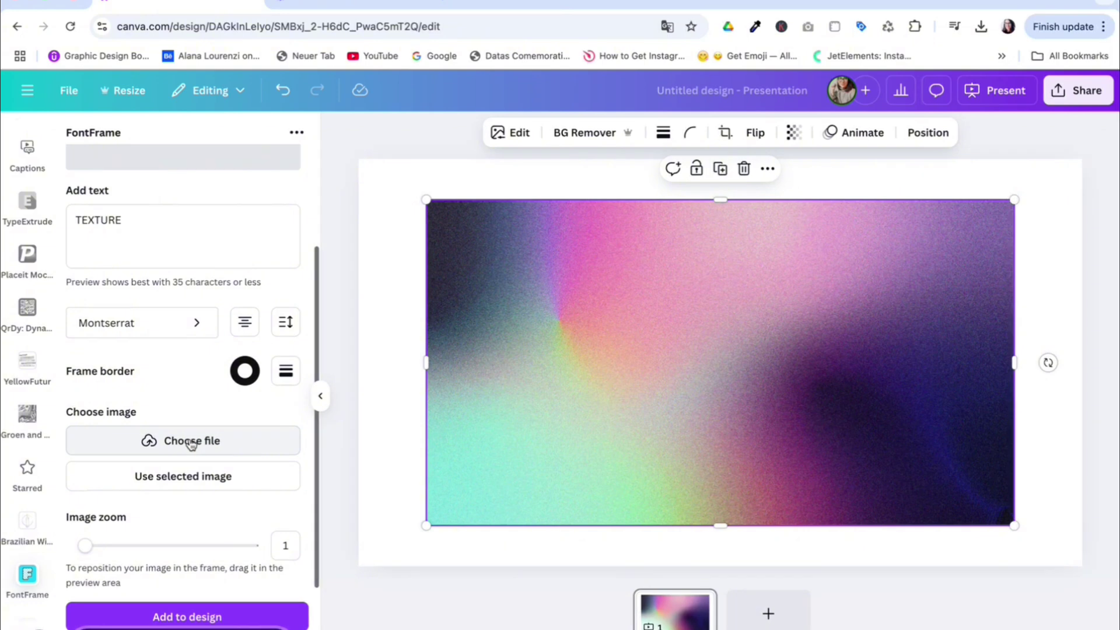
- Fill the TEXTURE letters with the selected gradient photo and add the word to the design
{"action": "left_click", "coordinate": [189, 483]}
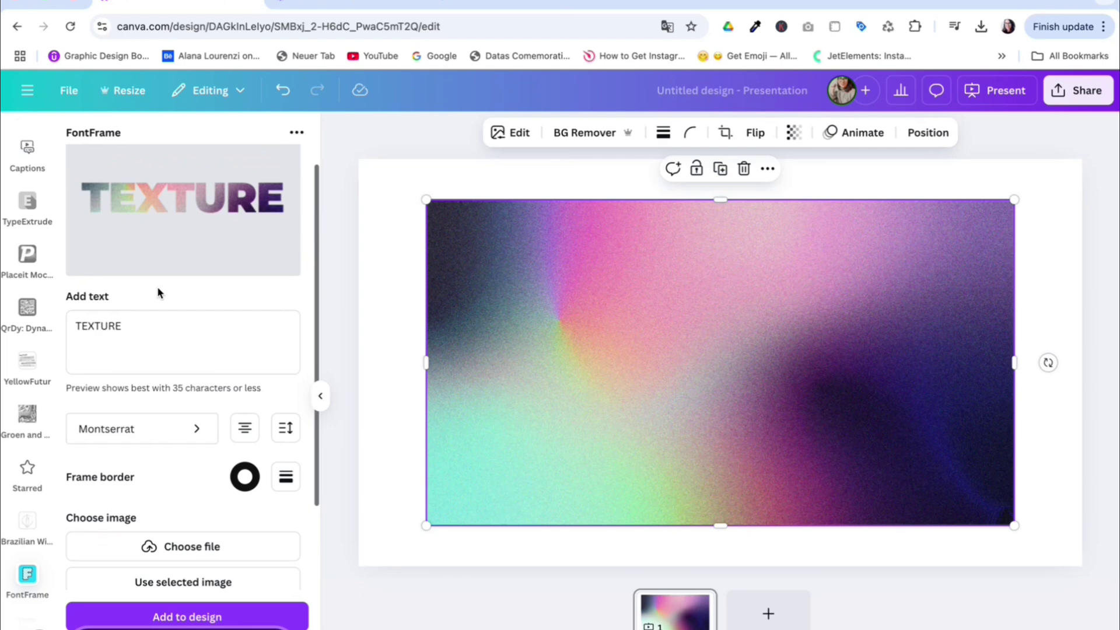
{"action": "scroll", "coordinate": [203, 479], "scroll_direction": "down", "scroll_amount": 3}
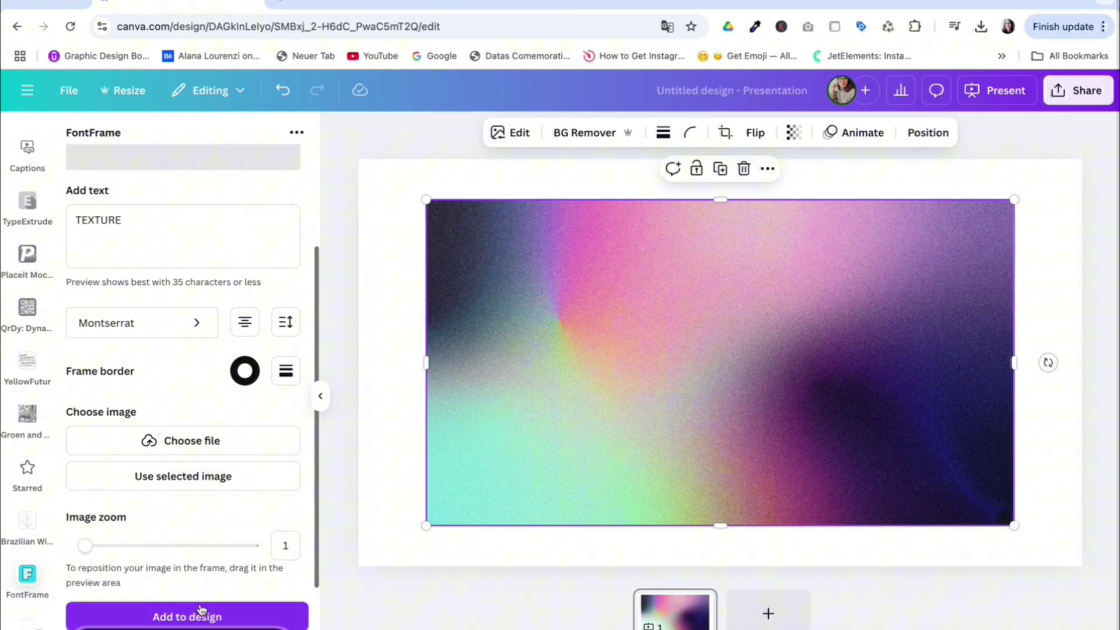
{"action": "left_click", "coordinate": [200, 614]}
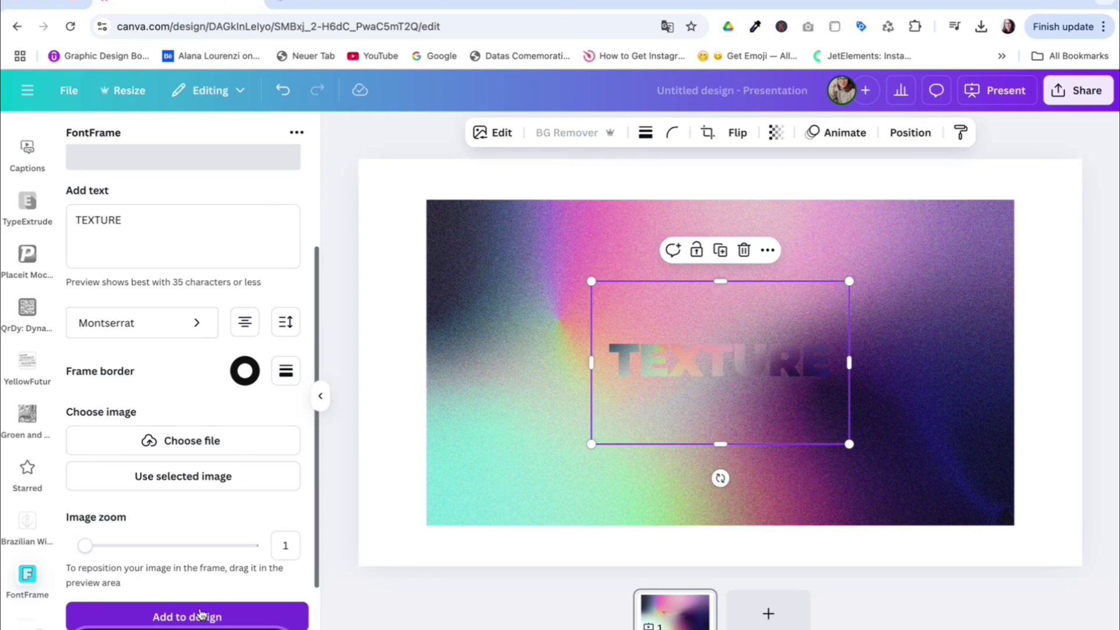
- Delete the gradient background photo, then enlarge and centre the TEXTURE word on the slide
{"action": "left_click", "coordinate": [463, 417]}
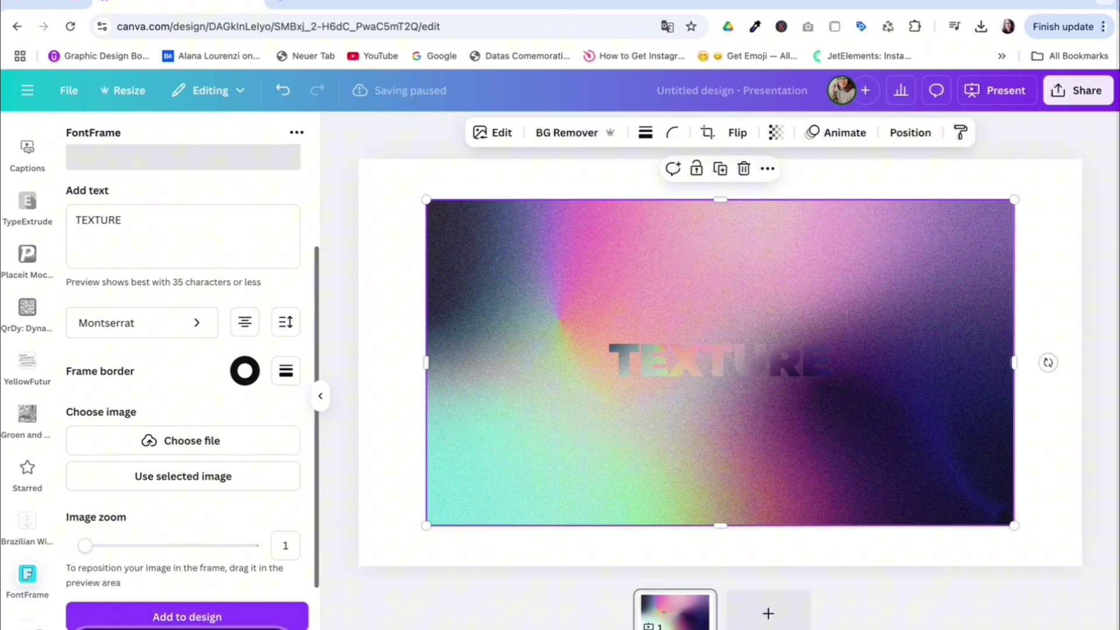
{"action": "key", "text": "Delete"}
{"action": "left_click", "coordinate": [800, 418]}
{"action": "left_click_drag", "start_coordinate": [800, 419], "coordinate": [610, 286]}
{"action": "left_click_drag", "start_coordinate": [673, 317], "coordinate": [1005, 527]}
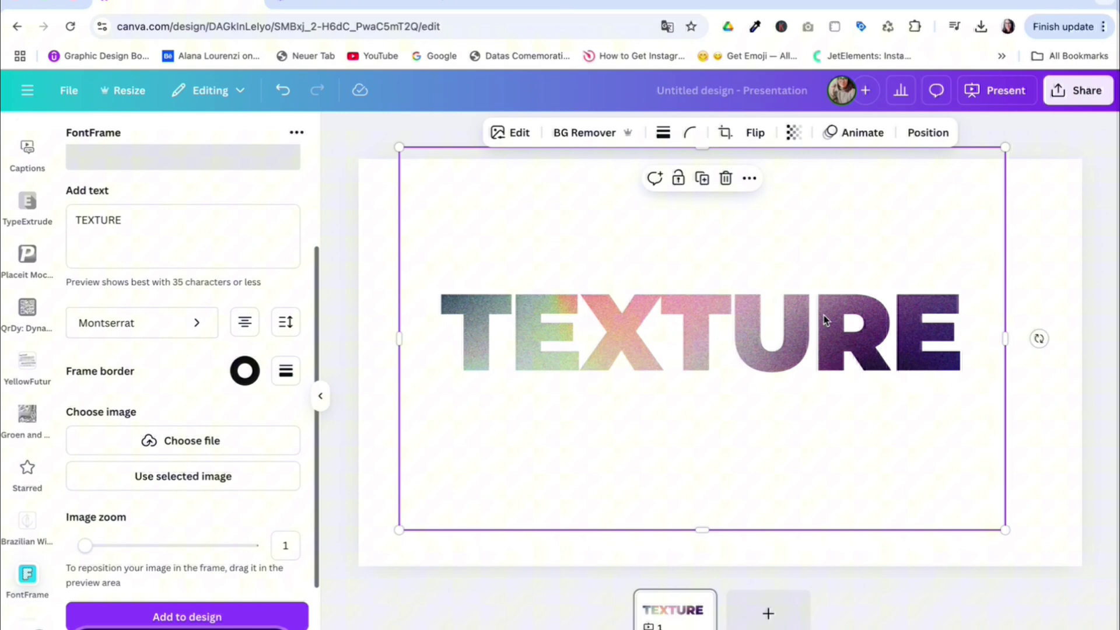
{"action": "left_click_drag", "start_coordinate": [790, 315], "coordinate": [813, 333]}
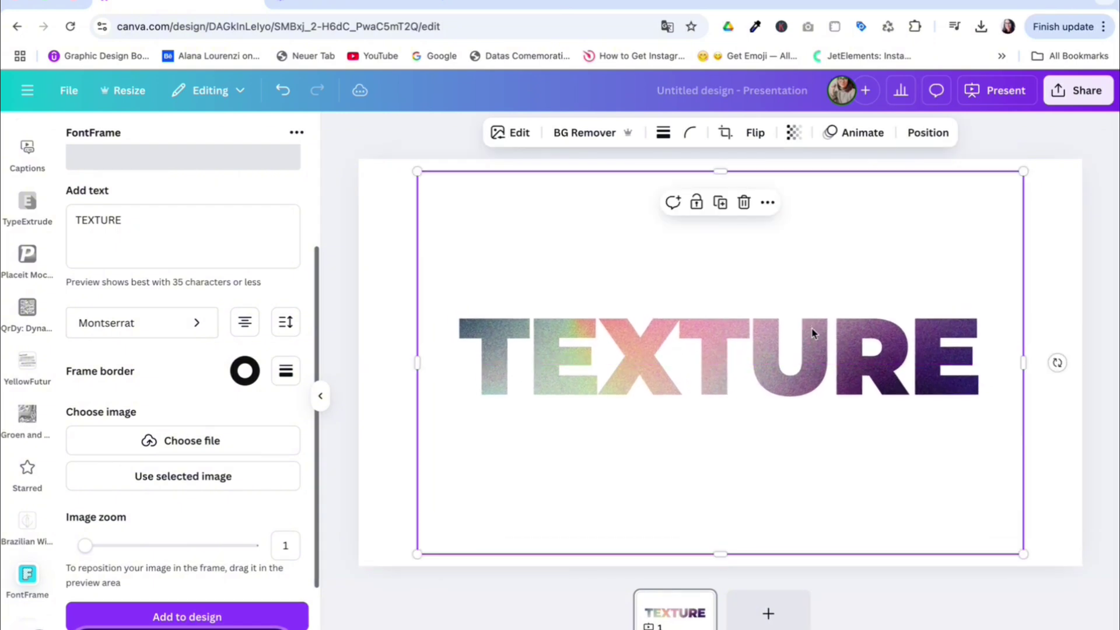
- Close FontFrame and search Elements photos for 'METAL TEXTURE'
{"action": "left_click", "coordinate": [320, 396]}
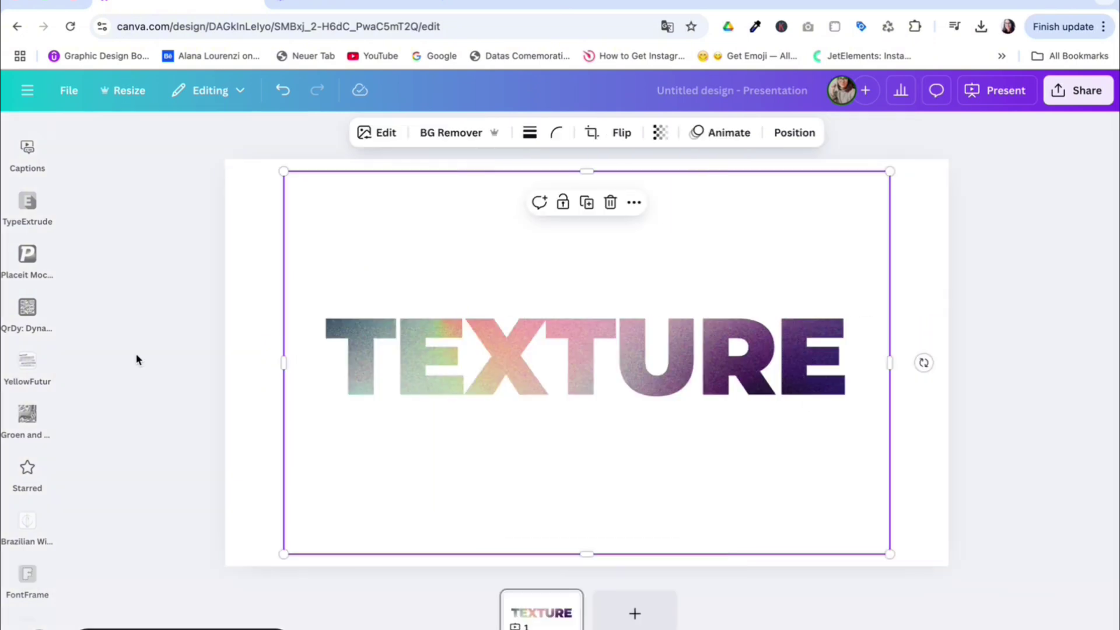
{"action": "scroll", "coordinate": [32, 221], "scroll_direction": "up", "scroll_amount": 5}
{"action": "scroll", "coordinate": [32, 220], "scroll_direction": "up", "scroll_amount": 3}
{"action": "left_click", "coordinate": [28, 197]}
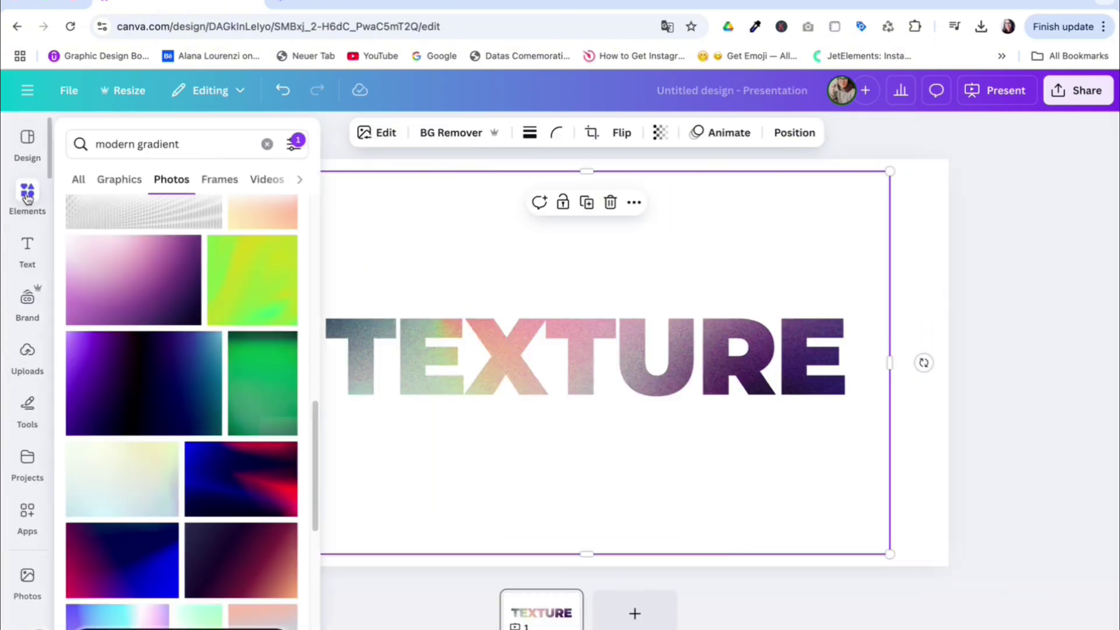
{"action": "triple_click", "coordinate": [160, 144]}
{"action": "type", "text": "METAL"}
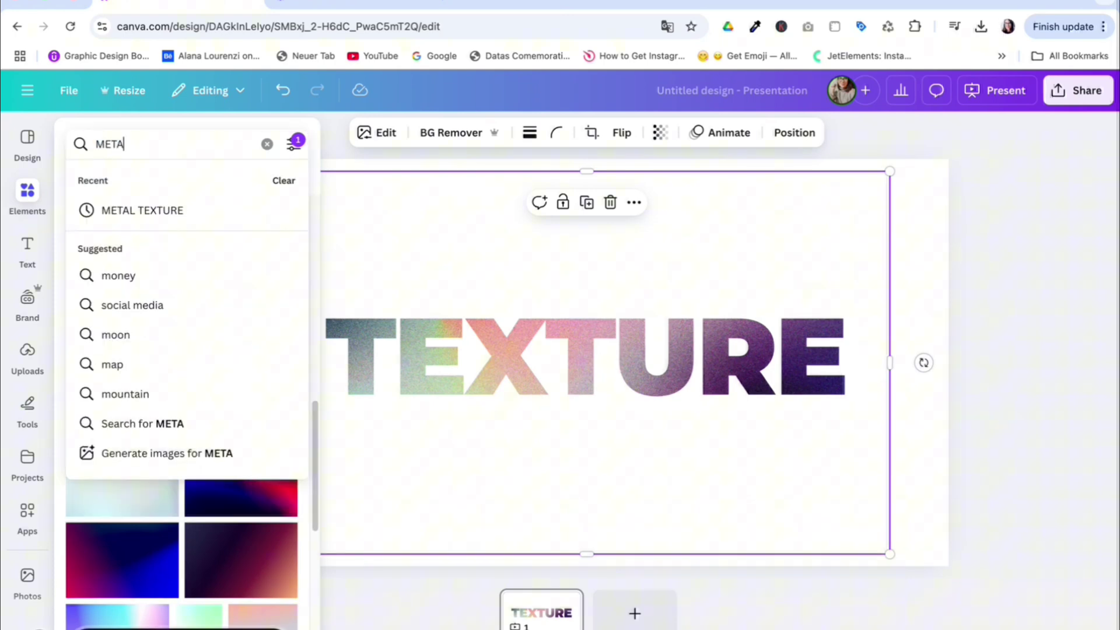
{"action": "left_click", "coordinate": [170, 214]}
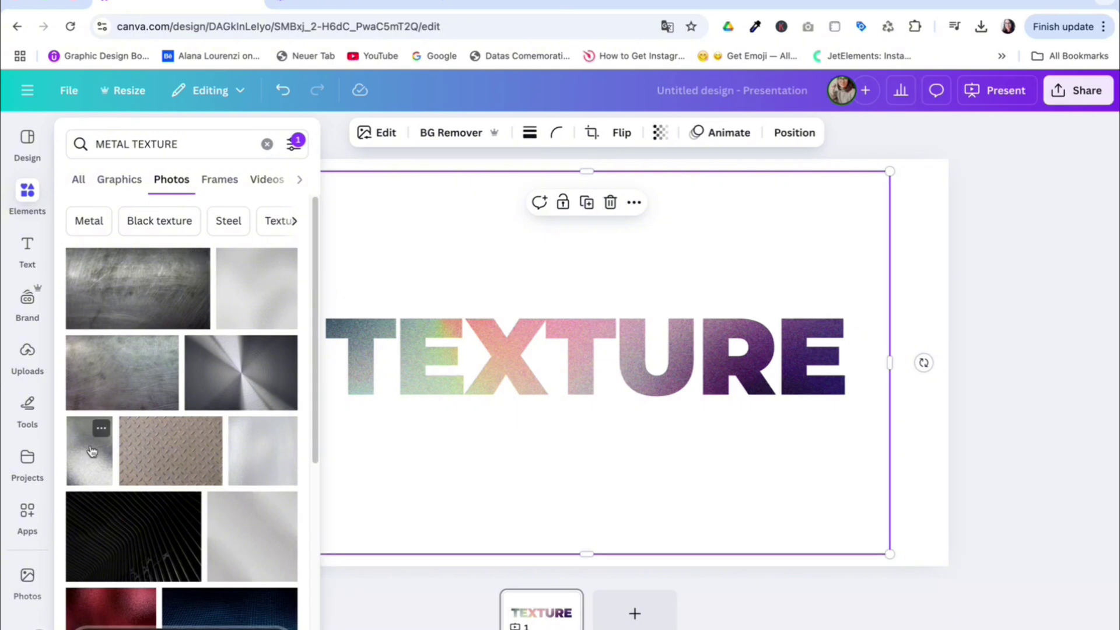
- Place the first scratched metal photo on the slide and shift it right
{"action": "left_click", "coordinate": [133, 282]}
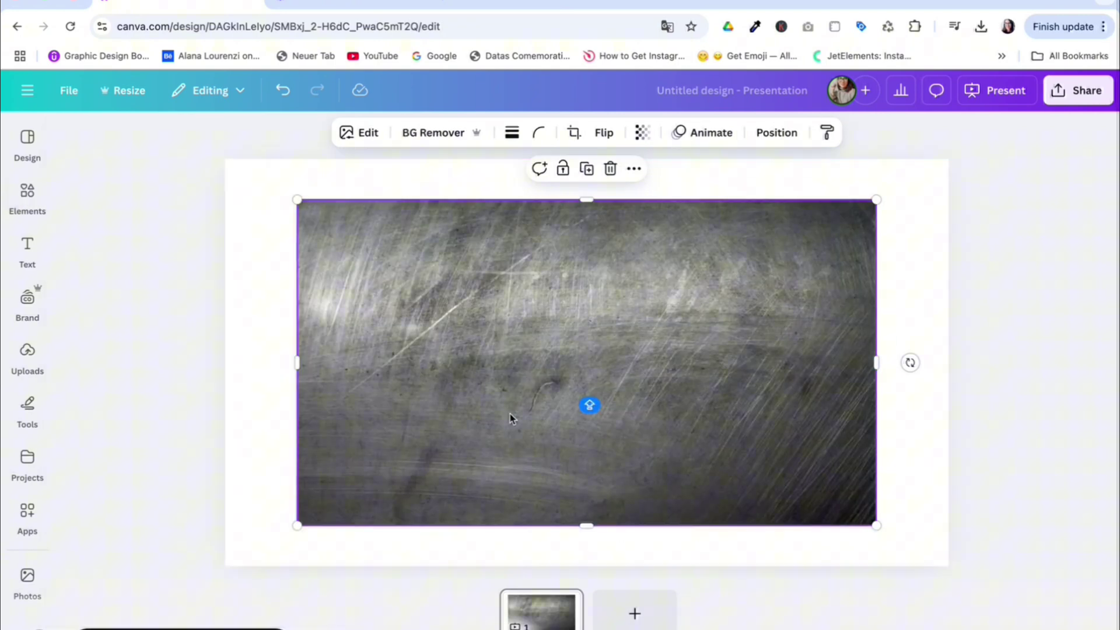
{"action": "left_click_drag", "start_coordinate": [513, 415], "coordinate": [703, 372]}
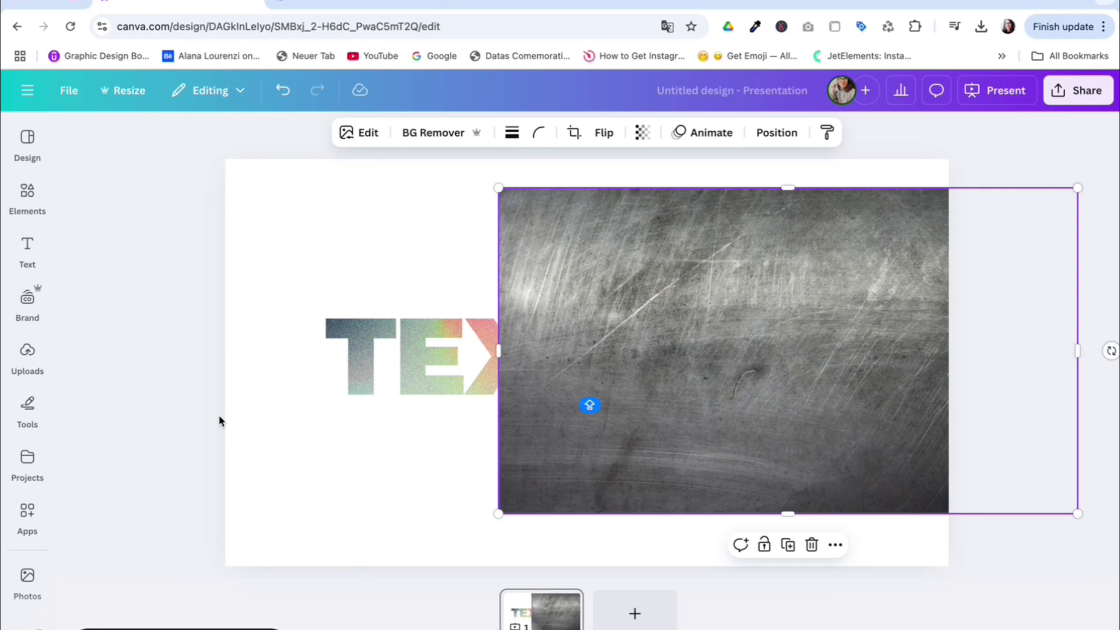
{"action": "left_click", "coordinate": [25, 512]}
- Fill a FontFrame TEXTURE word with the selected metal photo and add it to the design
{"action": "left_click", "coordinate": [90, 194]}
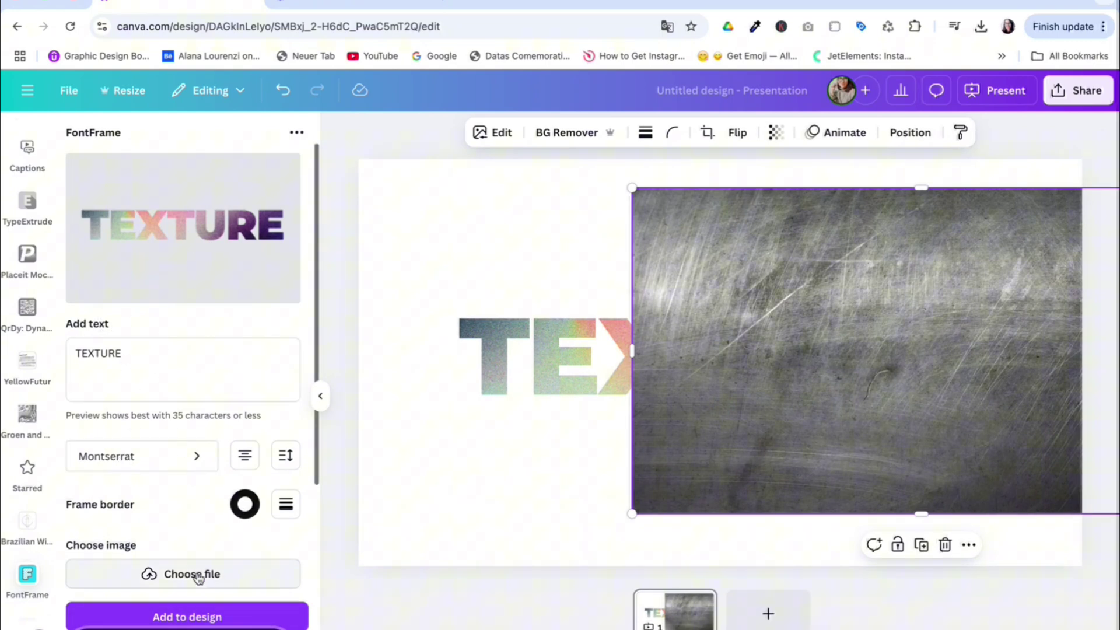
{"action": "scroll", "coordinate": [198, 467], "scroll_direction": "down", "scroll_amount": 3}
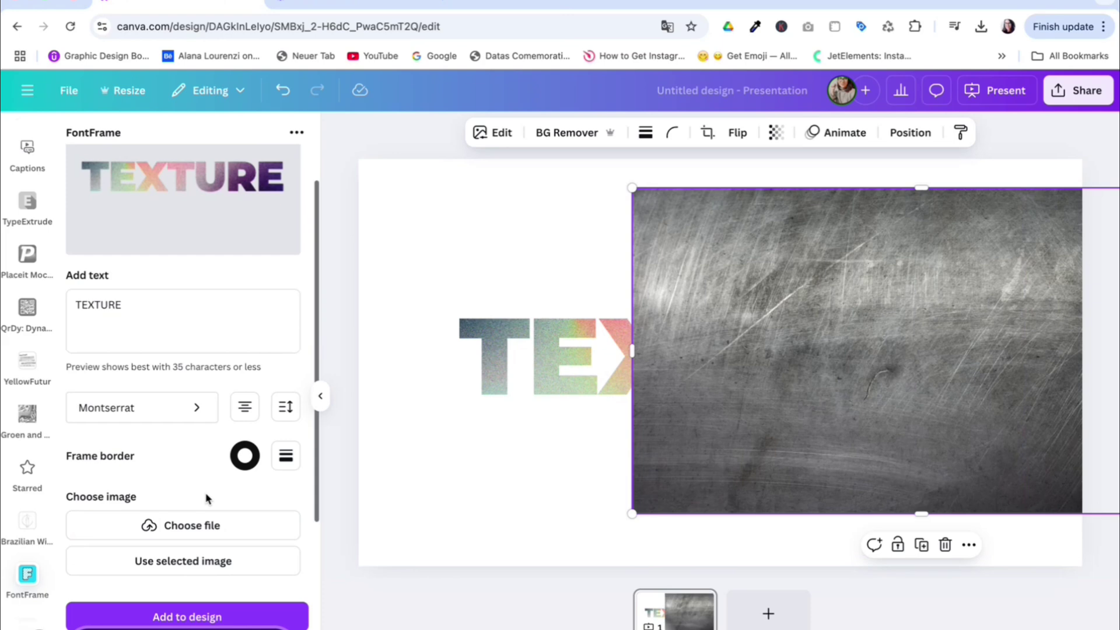
{"action": "left_click", "coordinate": [197, 481]}
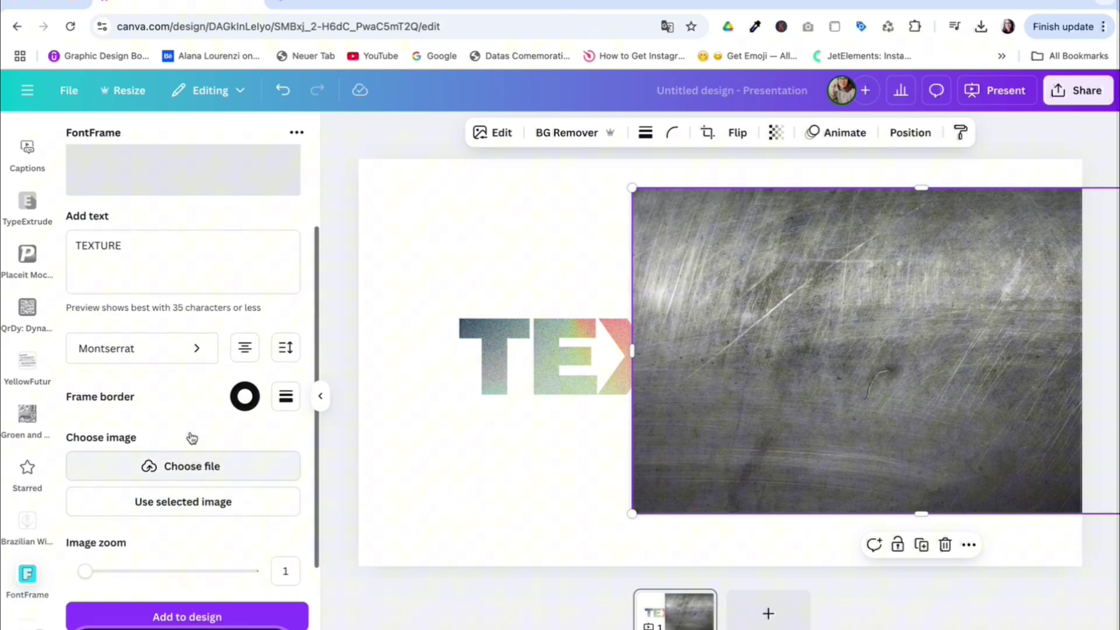
{"action": "left_click", "coordinate": [166, 609]}
- Delete the loose metal photo and enlarge the metal TEXTURE beneath the gradient one, matching its width
{"action": "left_click", "coordinate": [665, 487]}
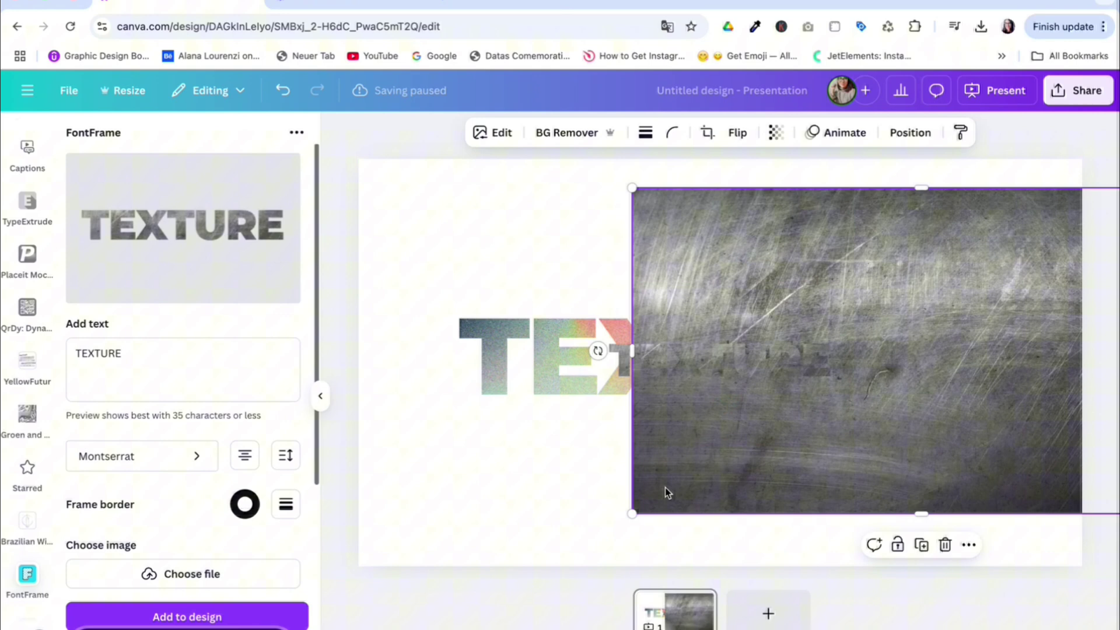
{"action": "key", "text": "Delete"}
{"action": "left_click", "coordinate": [712, 337]}
{"action": "left_click_drag", "start_coordinate": [712, 337], "coordinate": [545, 430]}
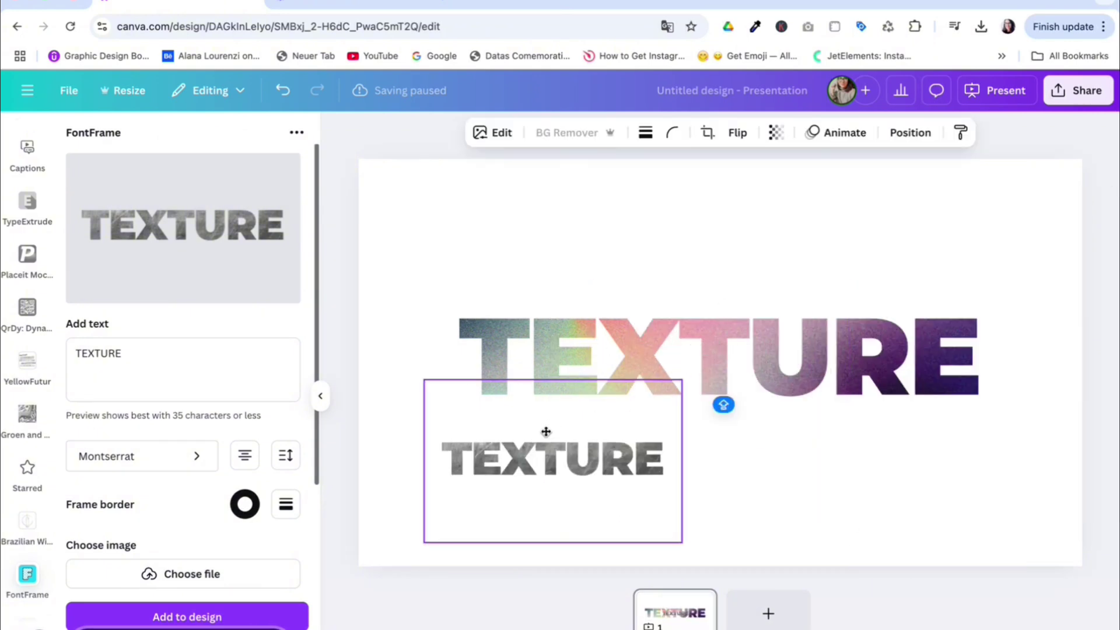
{"action": "left_click_drag", "start_coordinate": [680, 380], "coordinate": [990, 232]}
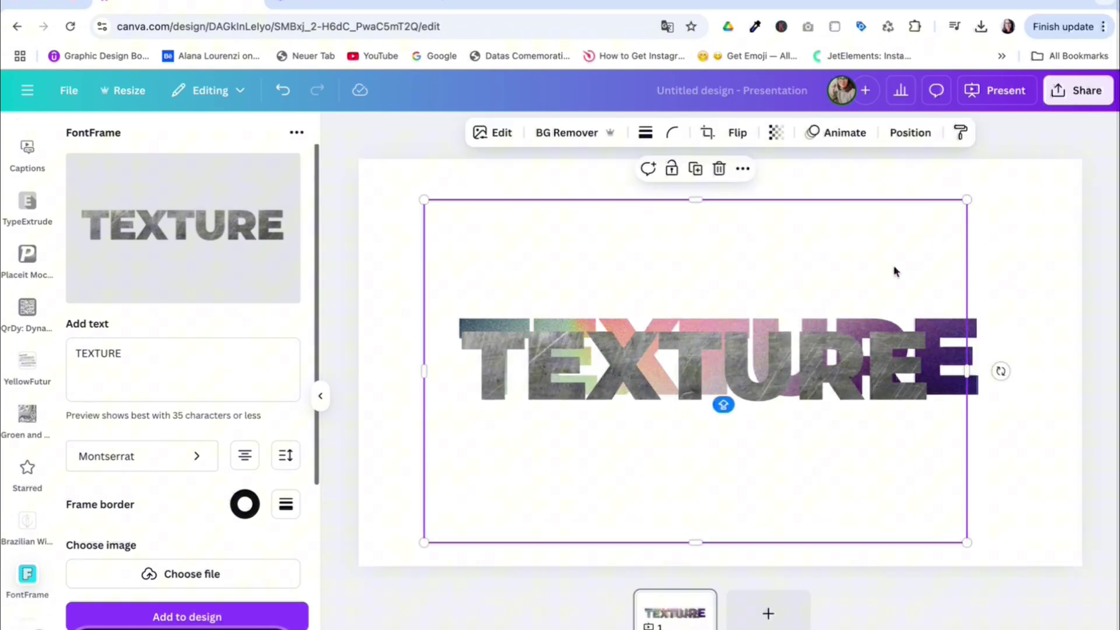
{"action": "left_click_drag", "start_coordinate": [895, 270], "coordinate": [899, 355]}
{"action": "left_click_drag", "start_coordinate": [970, 285], "coordinate": [1026, 257]}
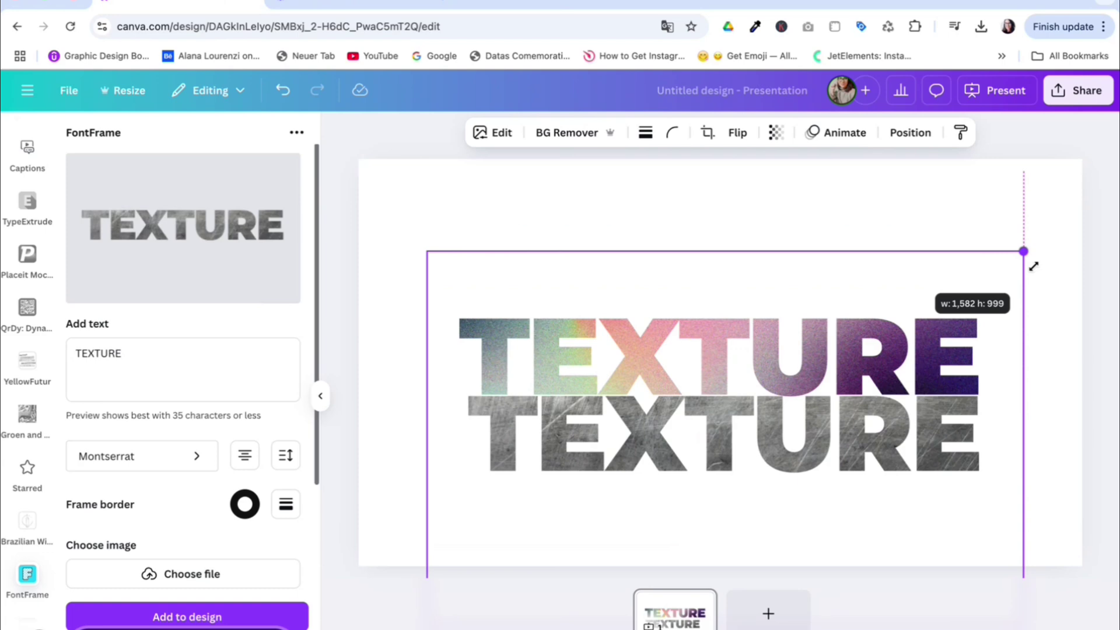
{"action": "left_click_drag", "start_coordinate": [762, 465], "coordinate": [761, 476]}
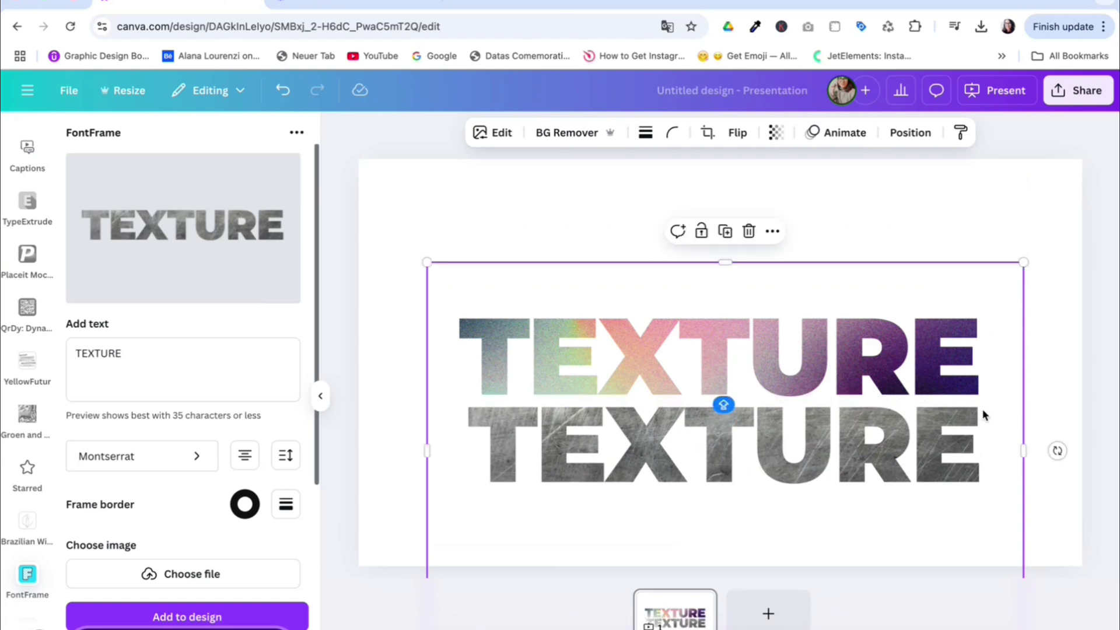